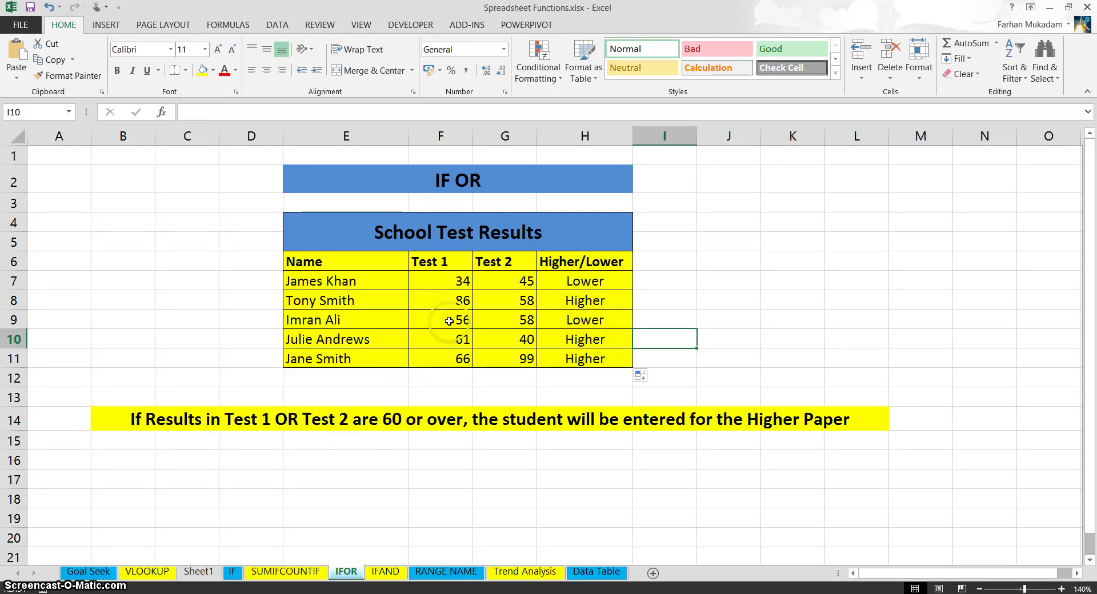
left_click_drag(594, 281, 587, 363)
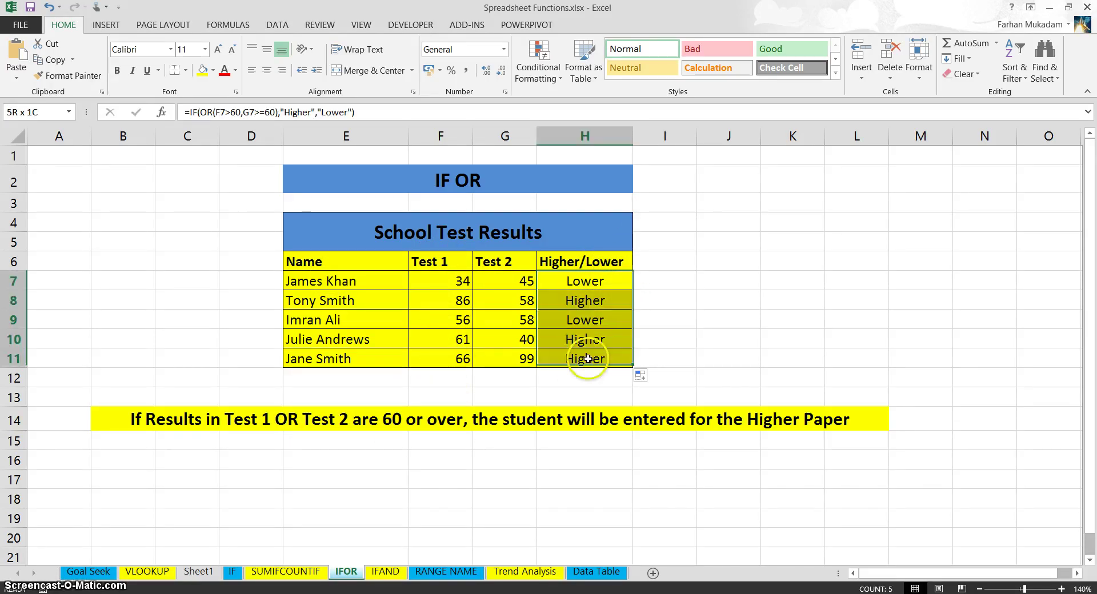
left_click(706, 342)
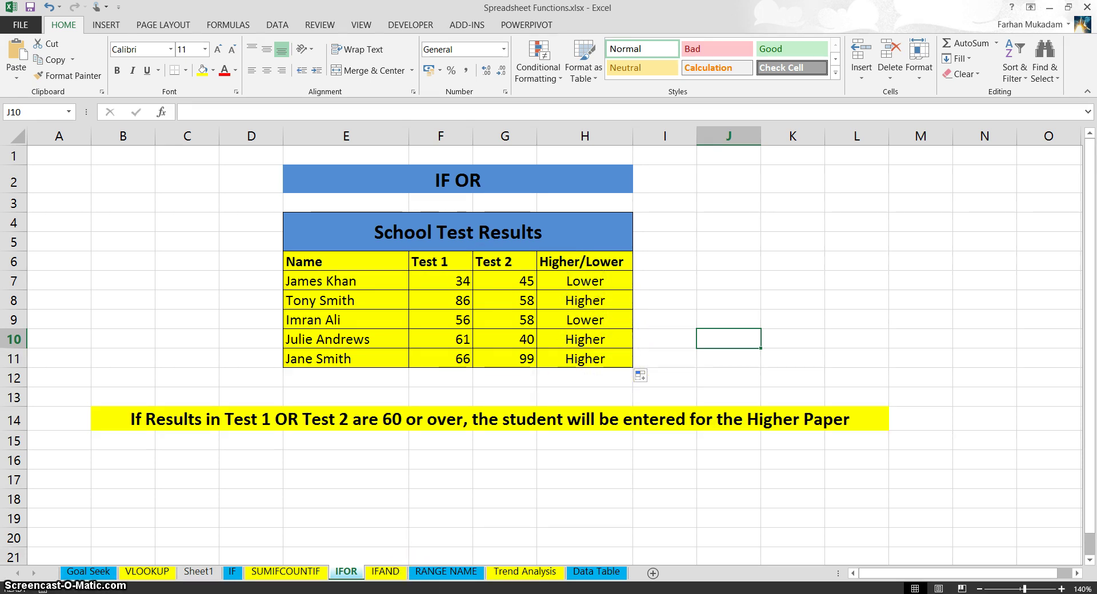
left_click(699, 304)
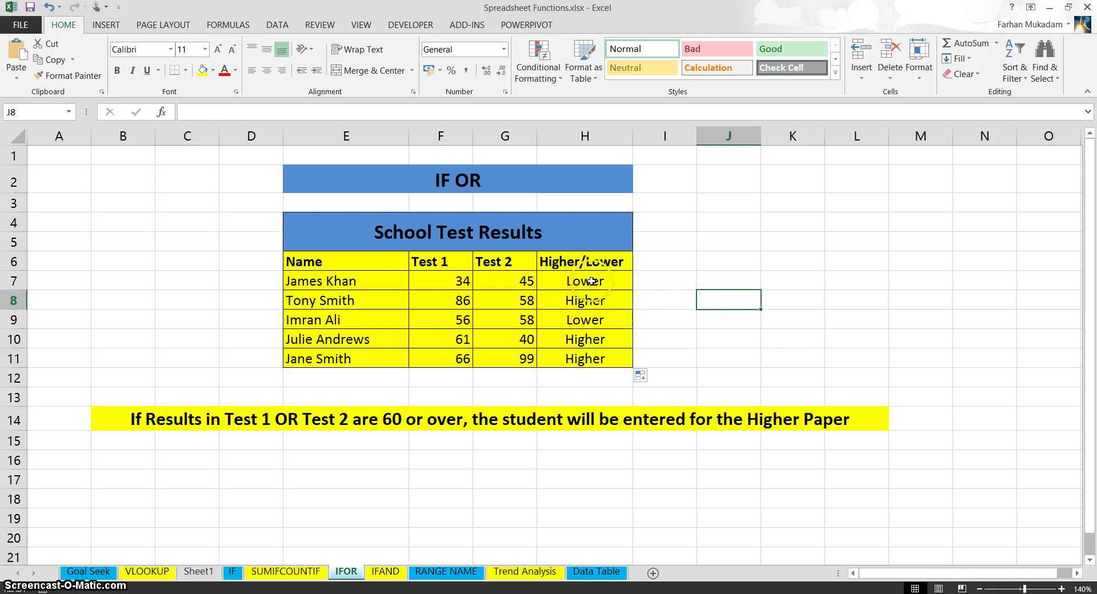
- Create a conditional formatting rule on H7:H11 for cells with specific text containing "Lower"
left_click_drag(566, 301, 571, 360)
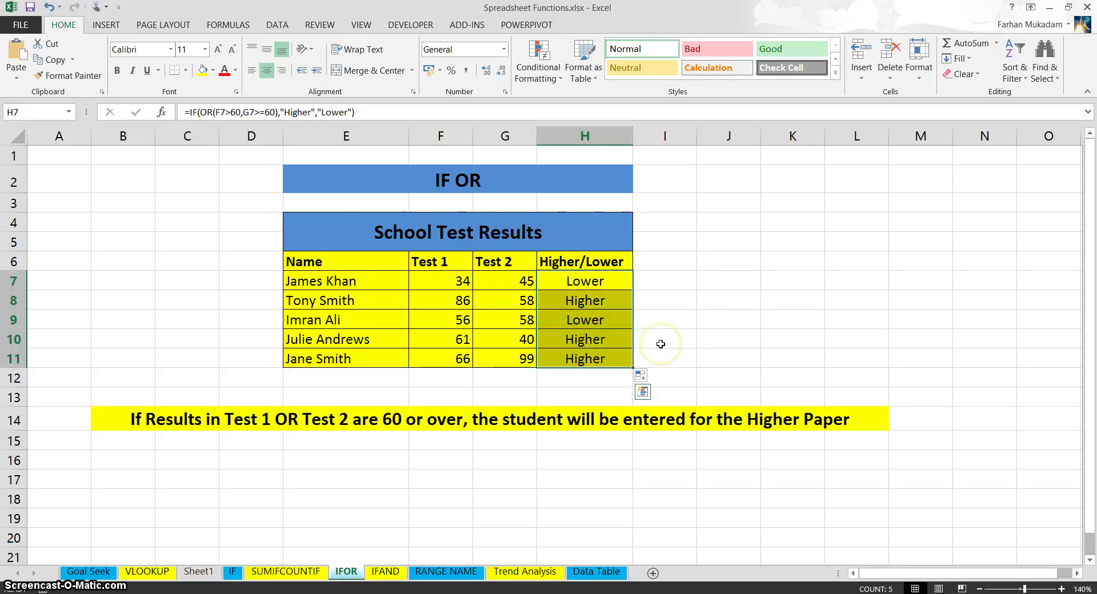
left_click(546, 80)
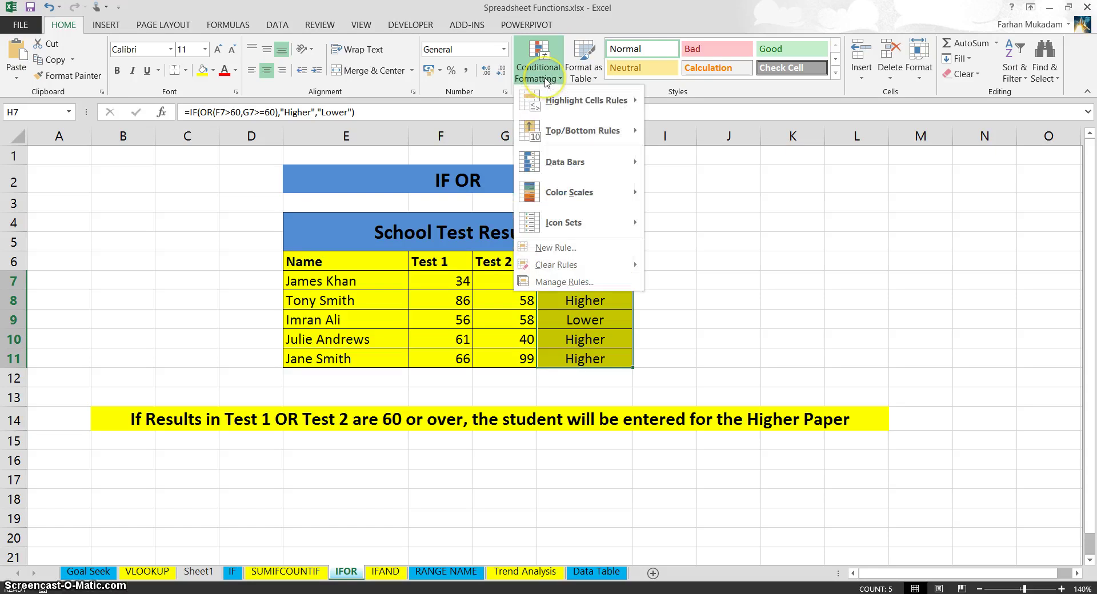
left_click(539, 252)
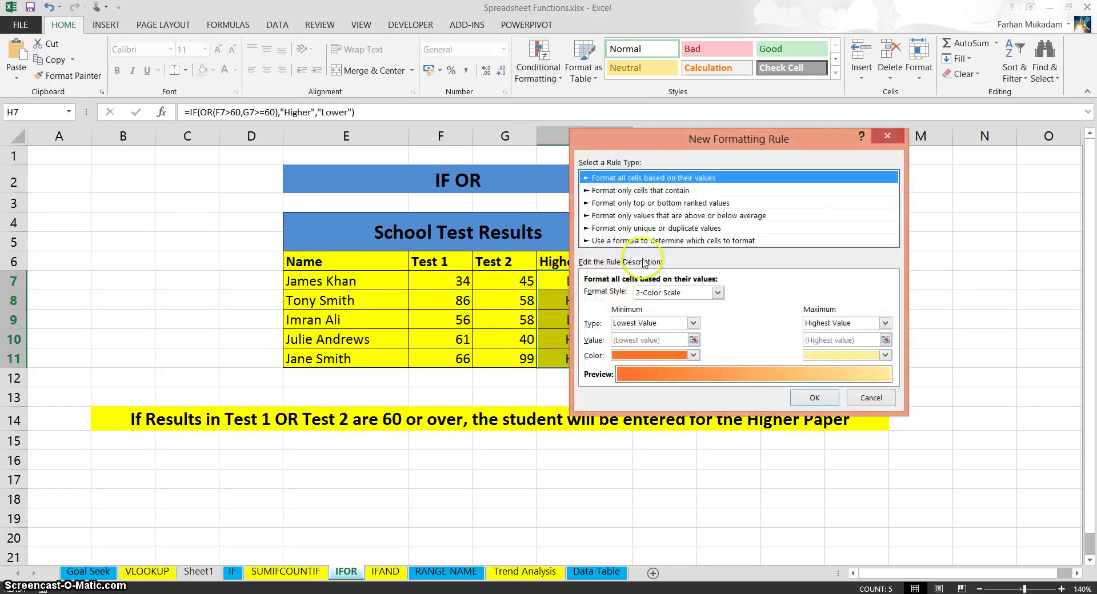
left_click(627, 192)
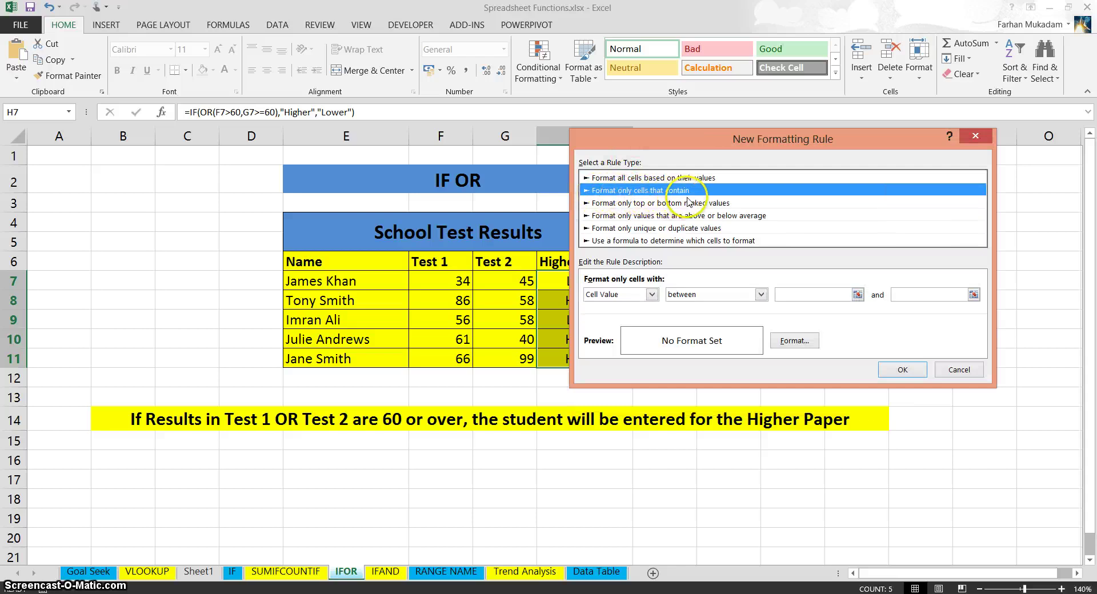
left_click_drag(652, 142, 727, 152)
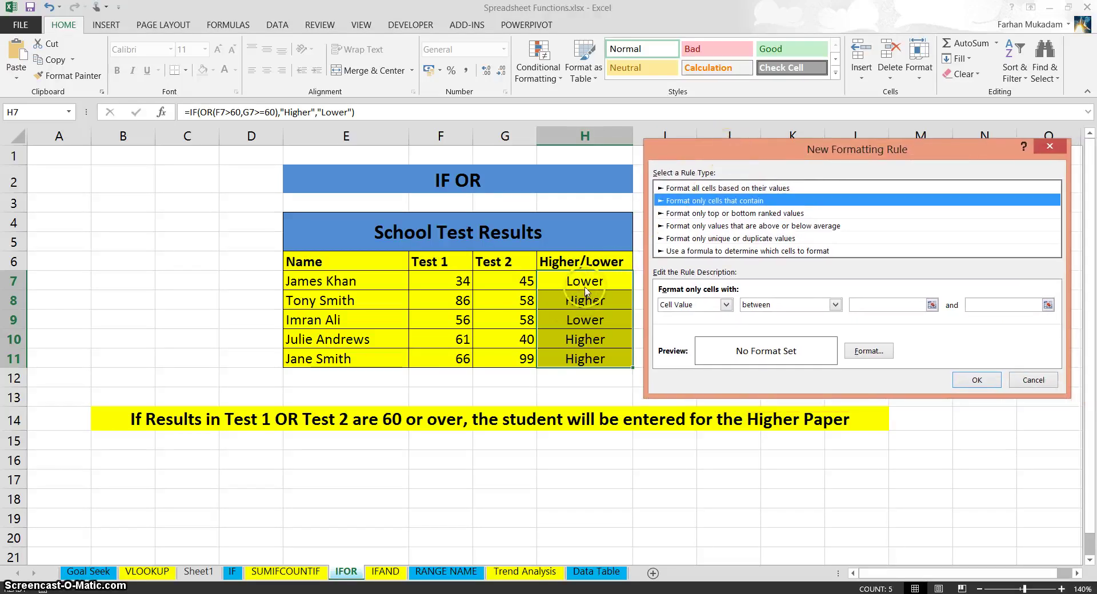
left_click(725, 305)
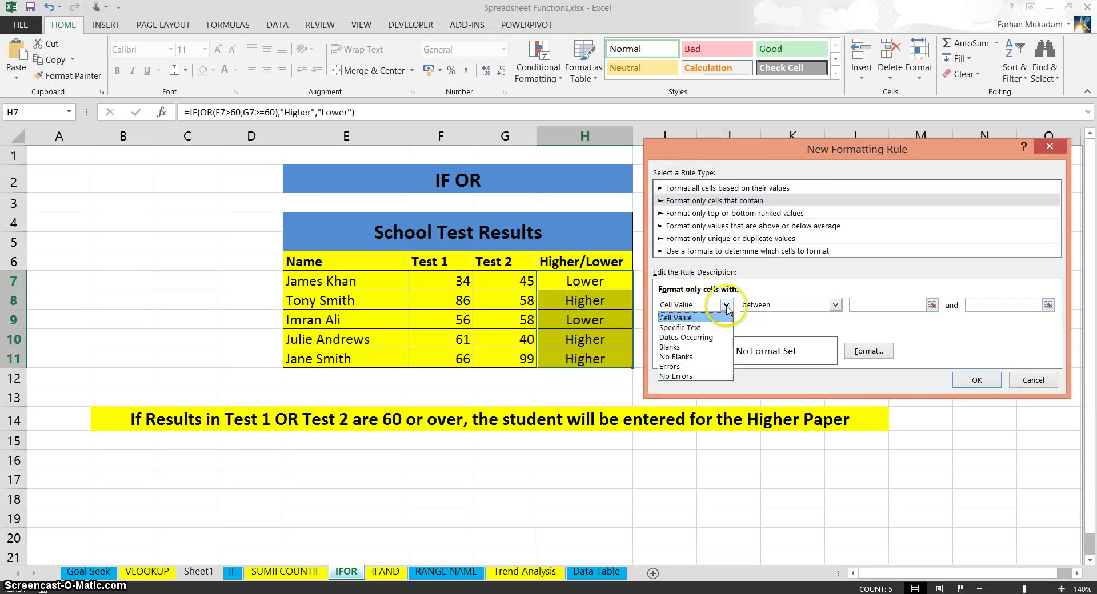
left_click(680, 327)
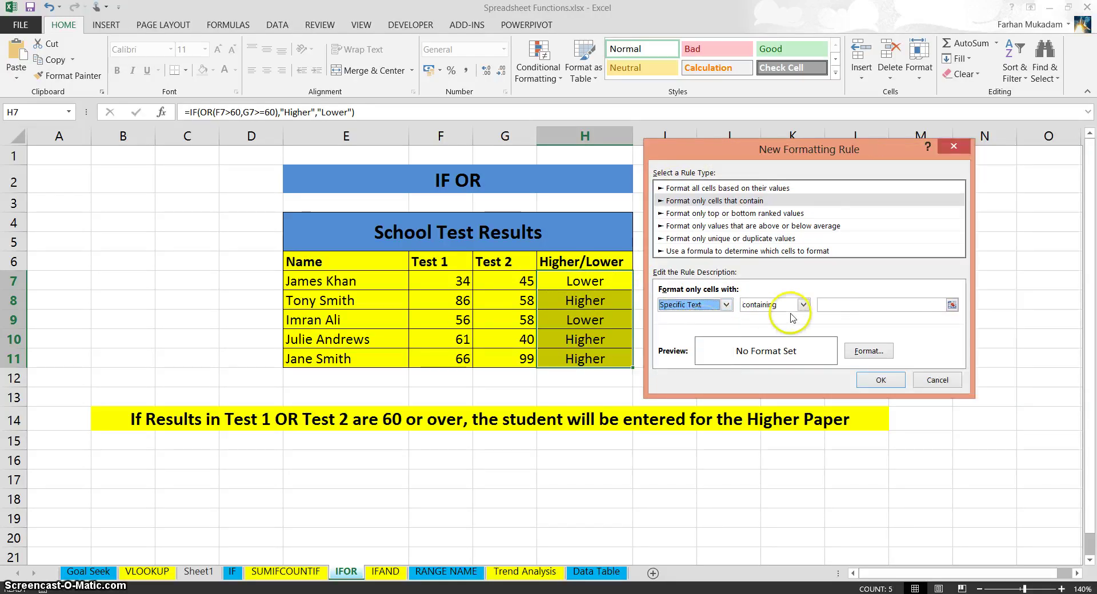
left_click(880, 305)
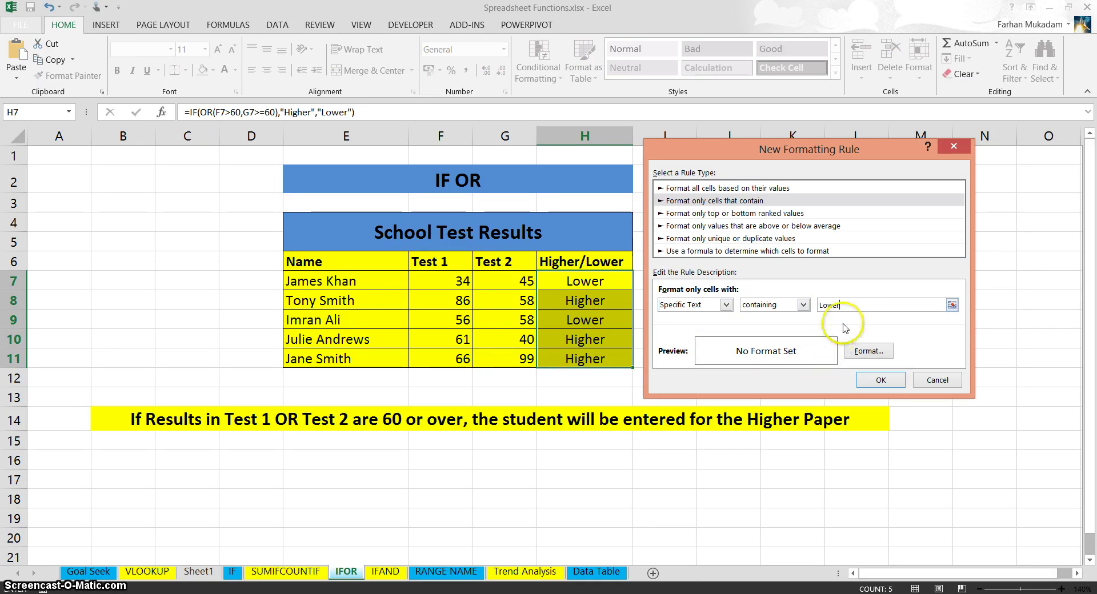
- Give the "Lower" rule a red fill and bold font, and apply it to the Higher/Lower results
left_click(865, 352)
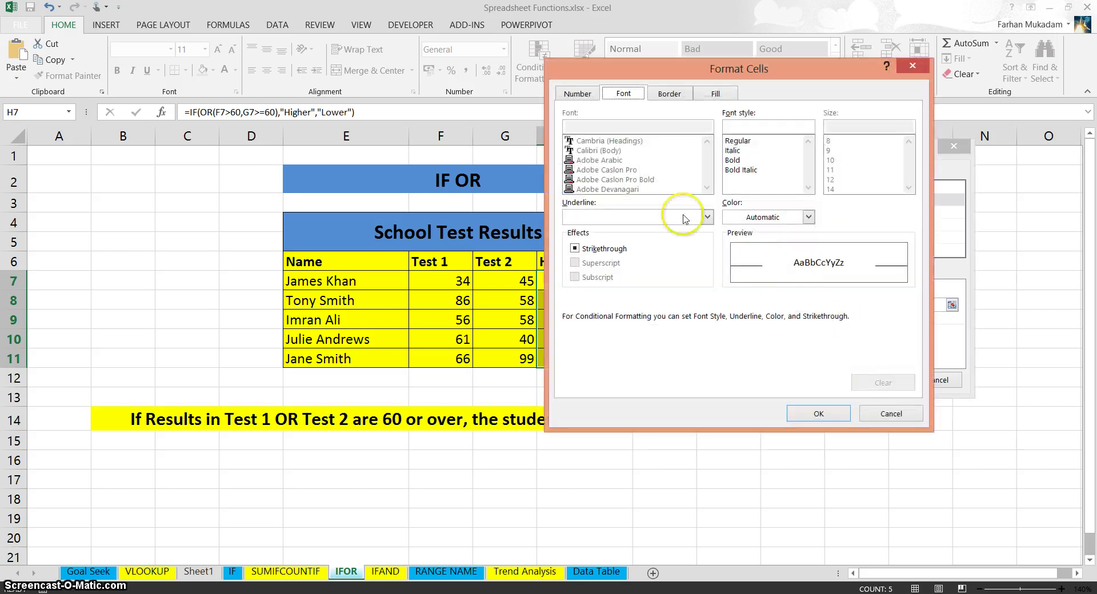
left_click(714, 93)
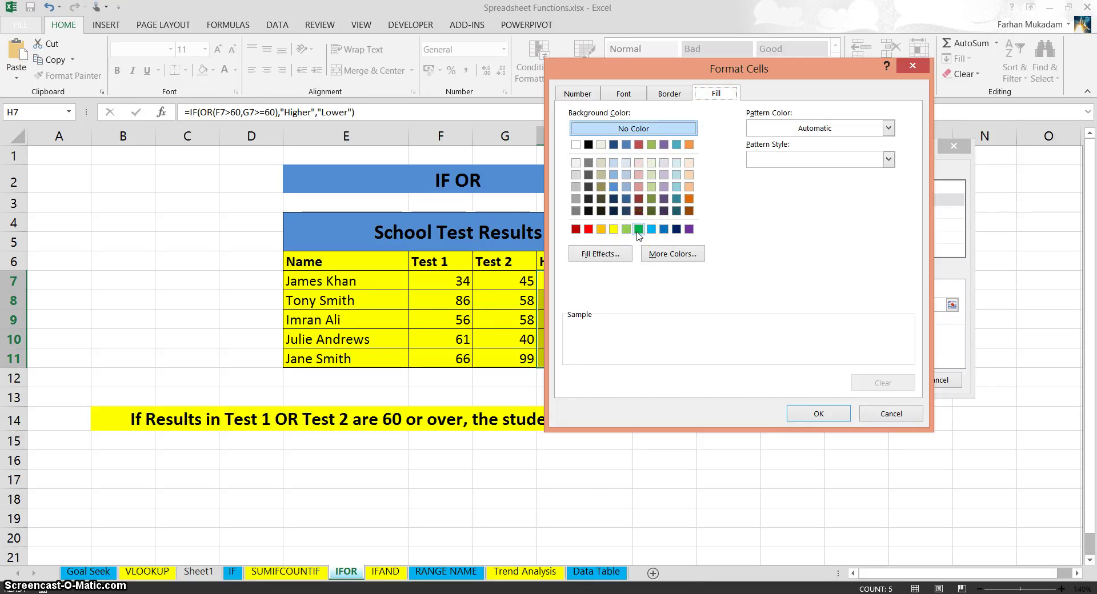
left_click(591, 229)
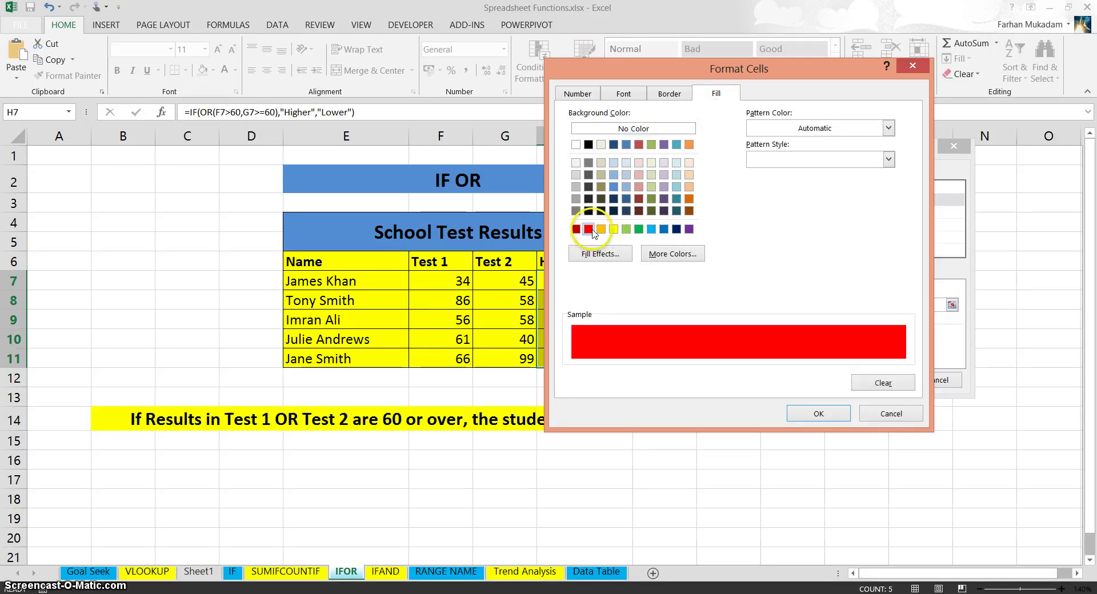
left_click(608, 94)
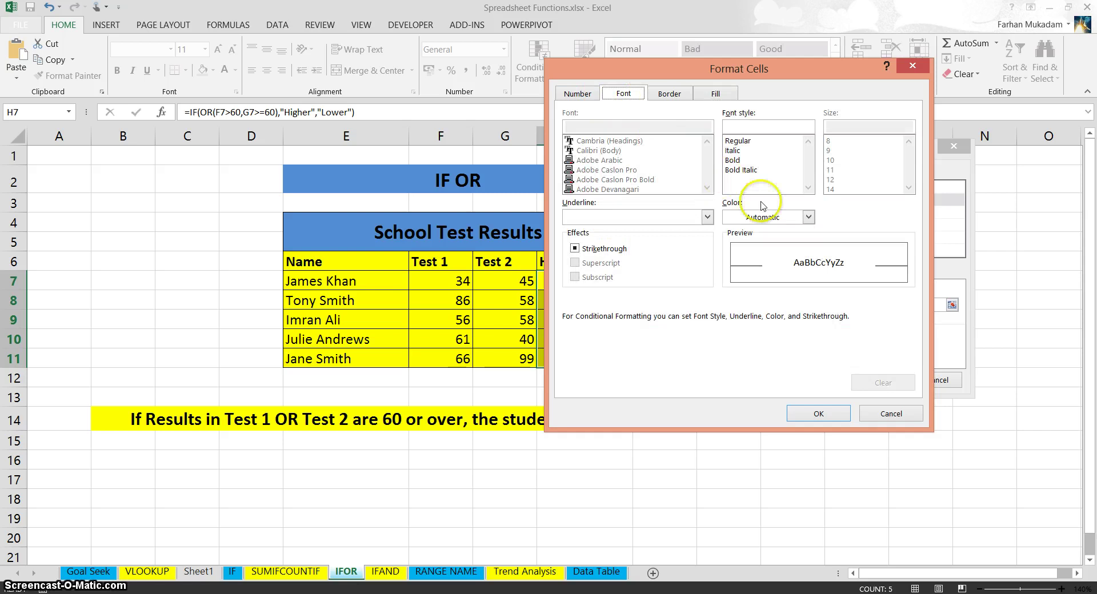
left_click(733, 162)
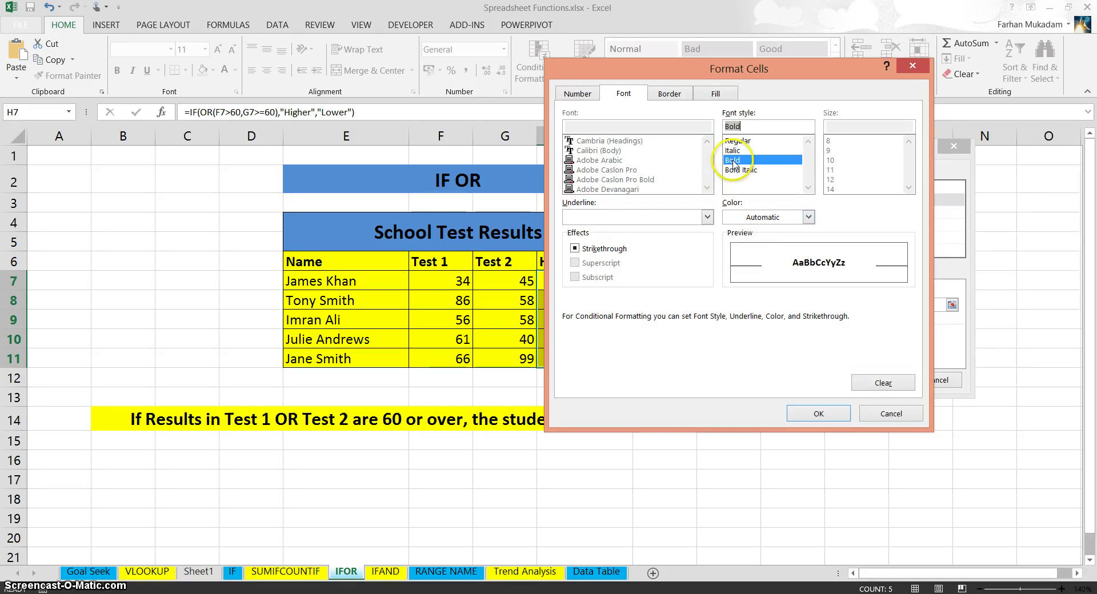
left_click(823, 414)
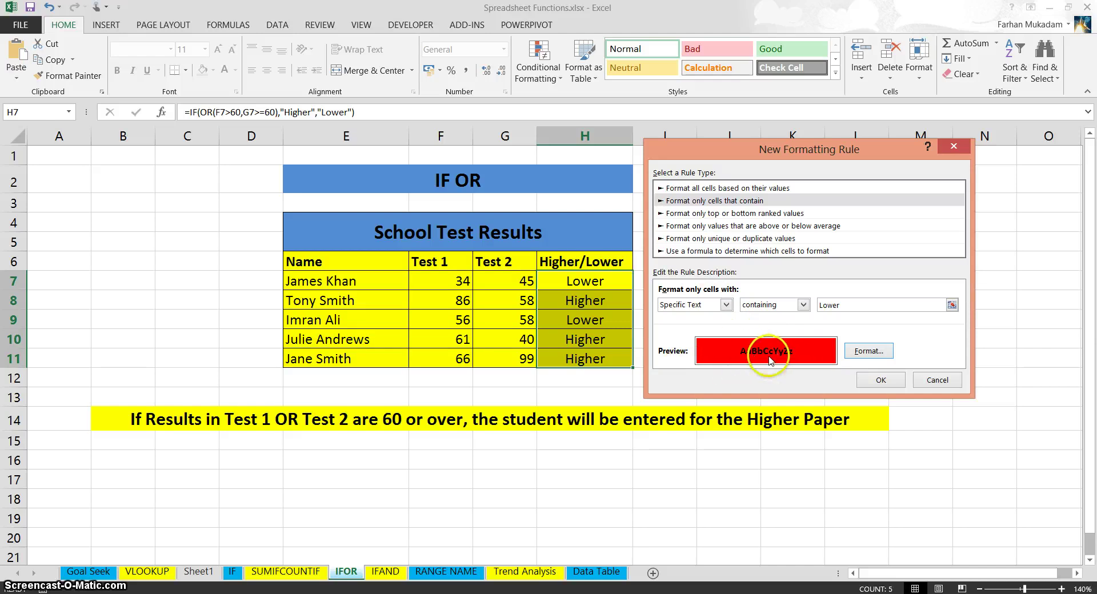
left_click(882, 381)
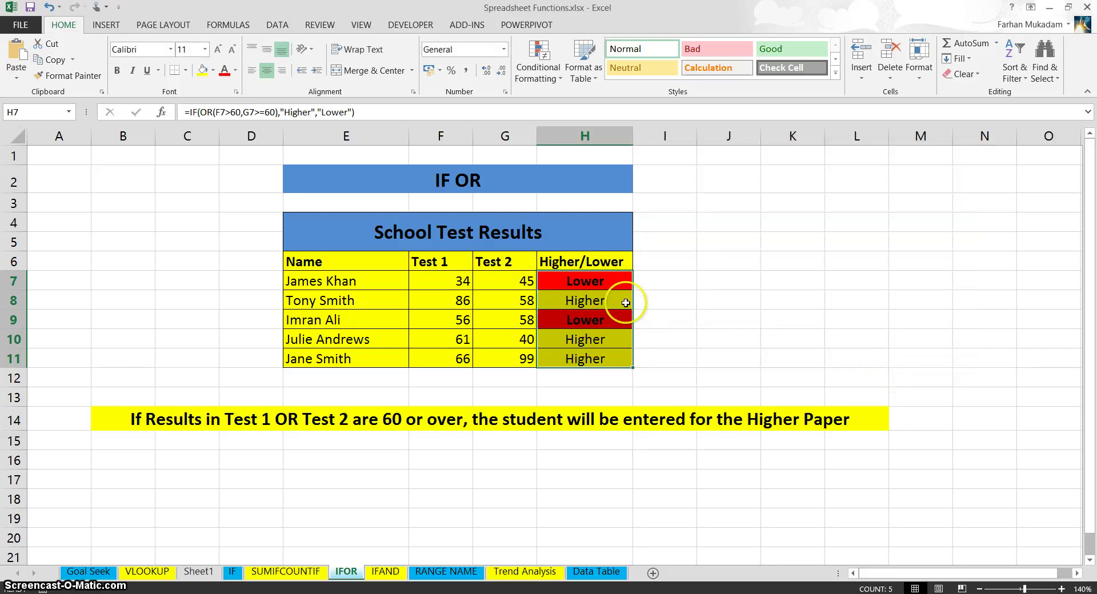
left_click(752, 341)
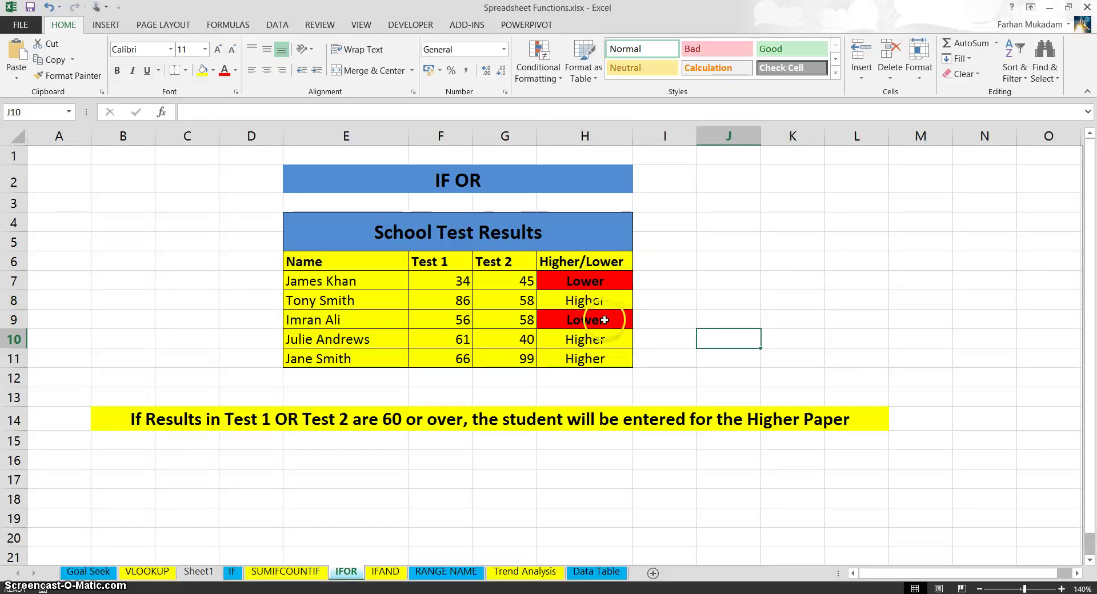
left_click(724, 303)
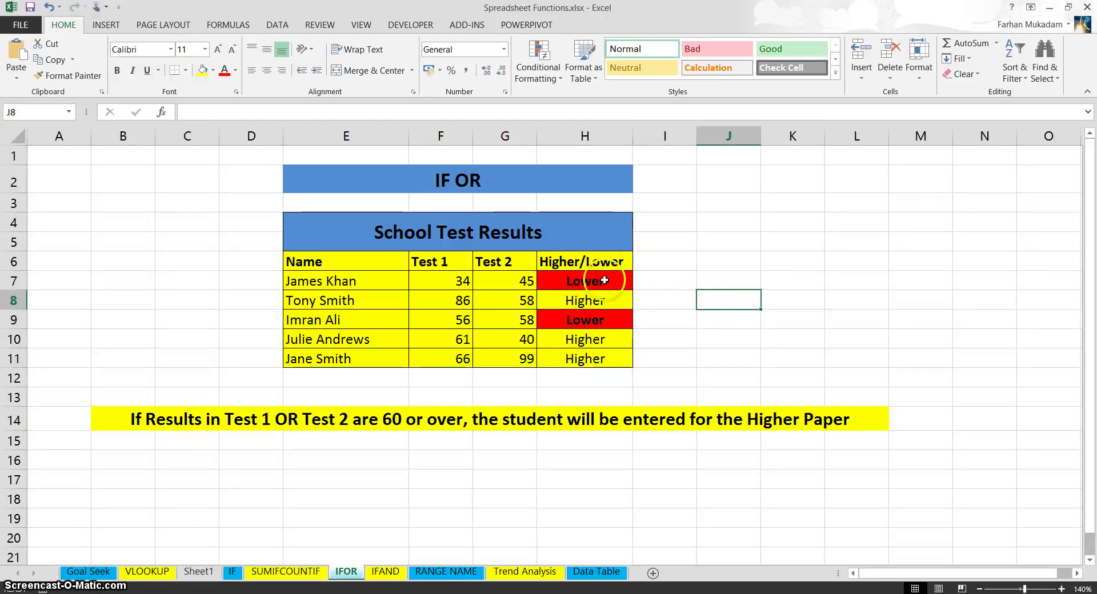
left_click_drag(605, 280, 587, 378)
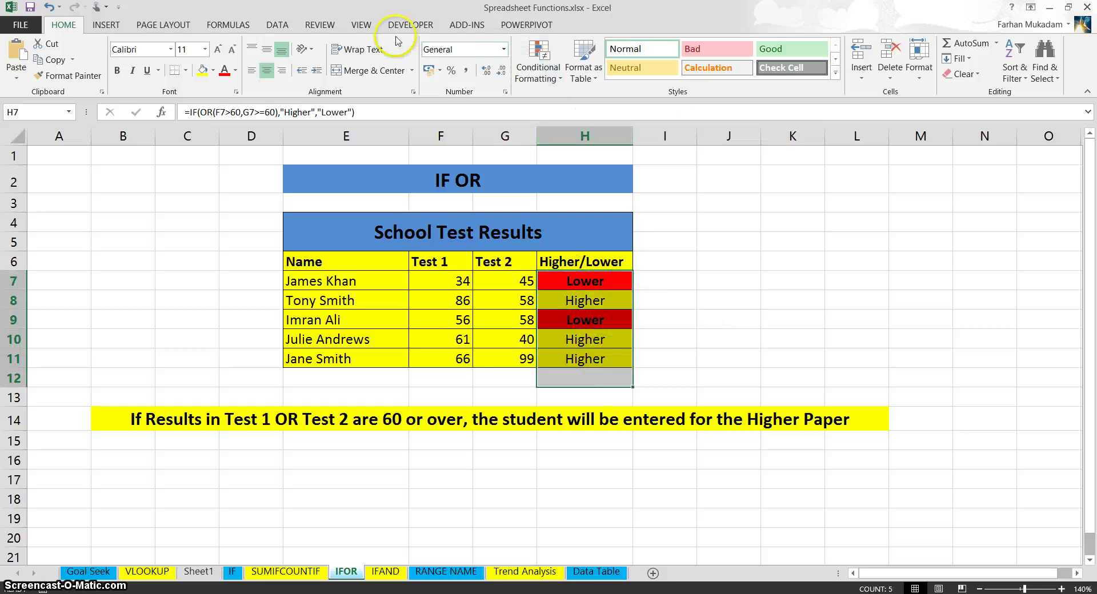
left_click(638, 261)
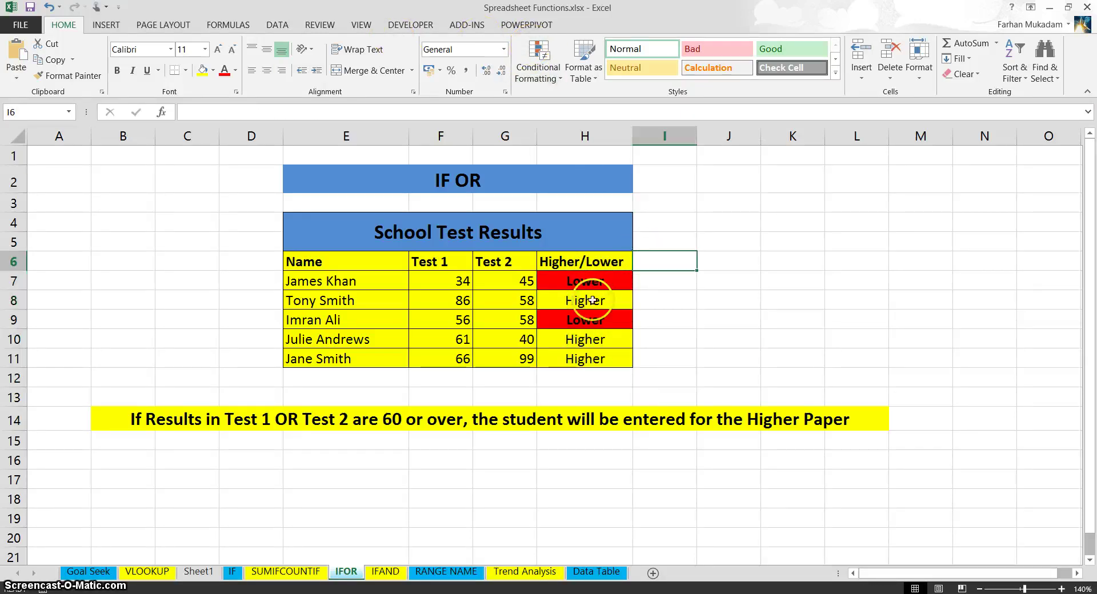
- Create a second conditional formatting rule on H7:H11 for cells with specific text containing "Higher"
left_click_drag(589, 280, 582, 360)
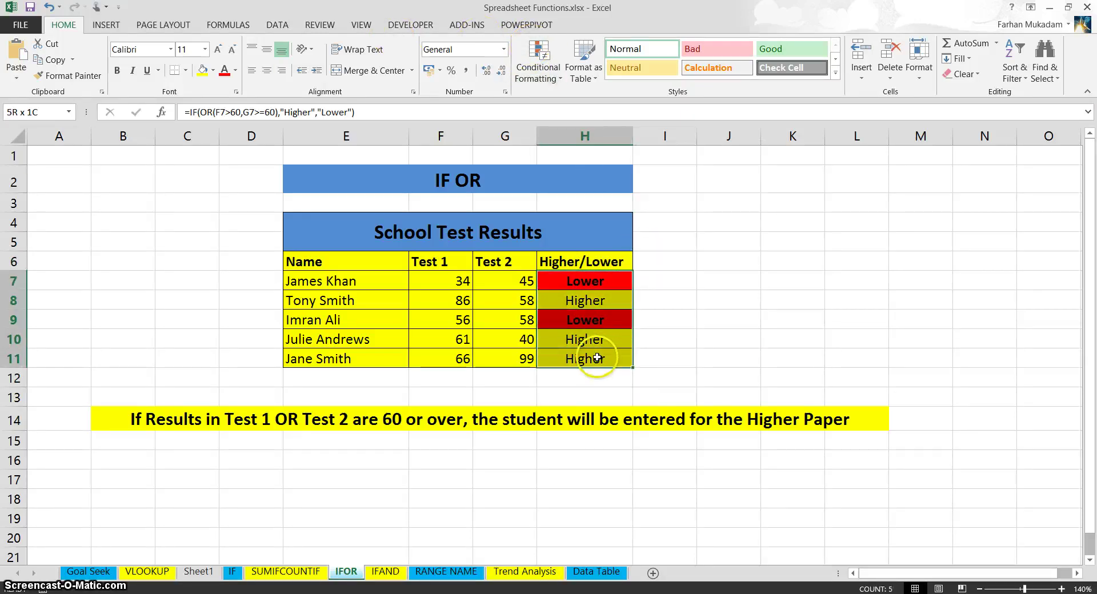
left_click(537, 74)
left_click(620, 245)
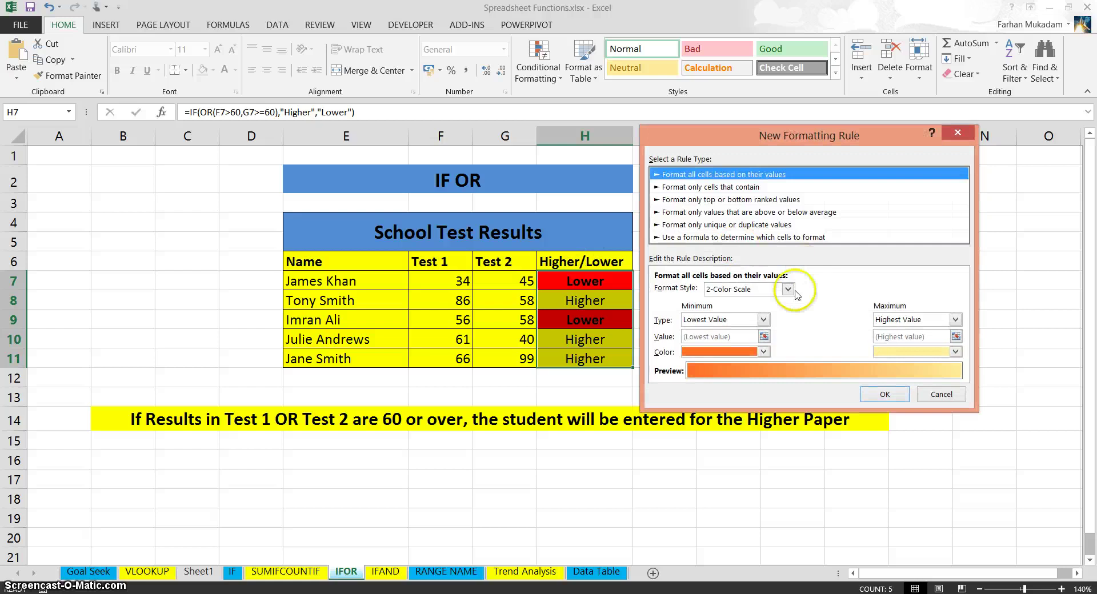
left_click(712, 187)
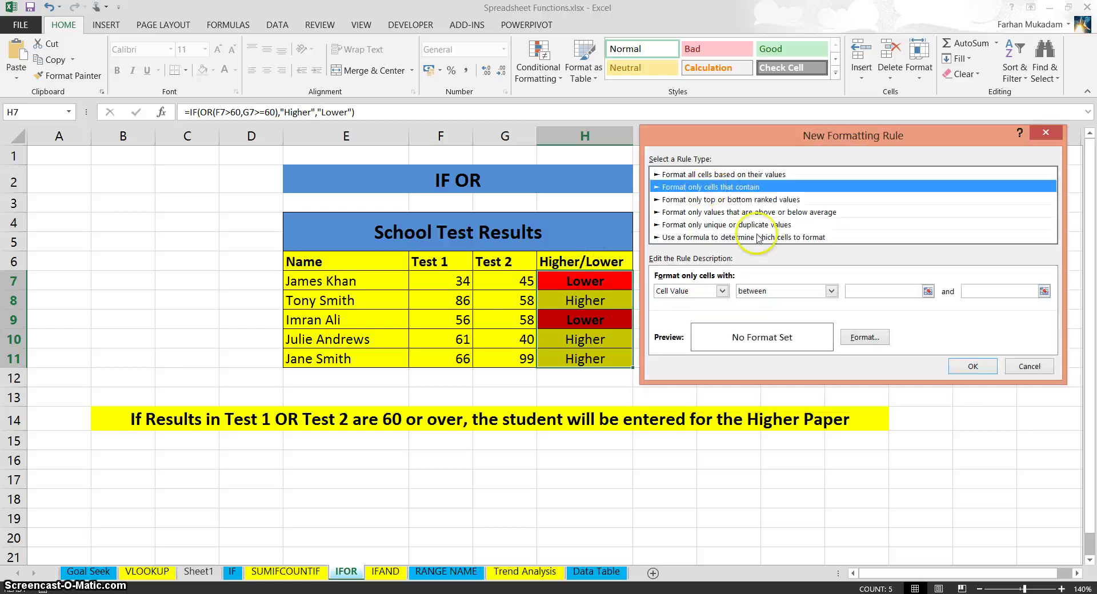
left_click(722, 291)
left_click(690, 312)
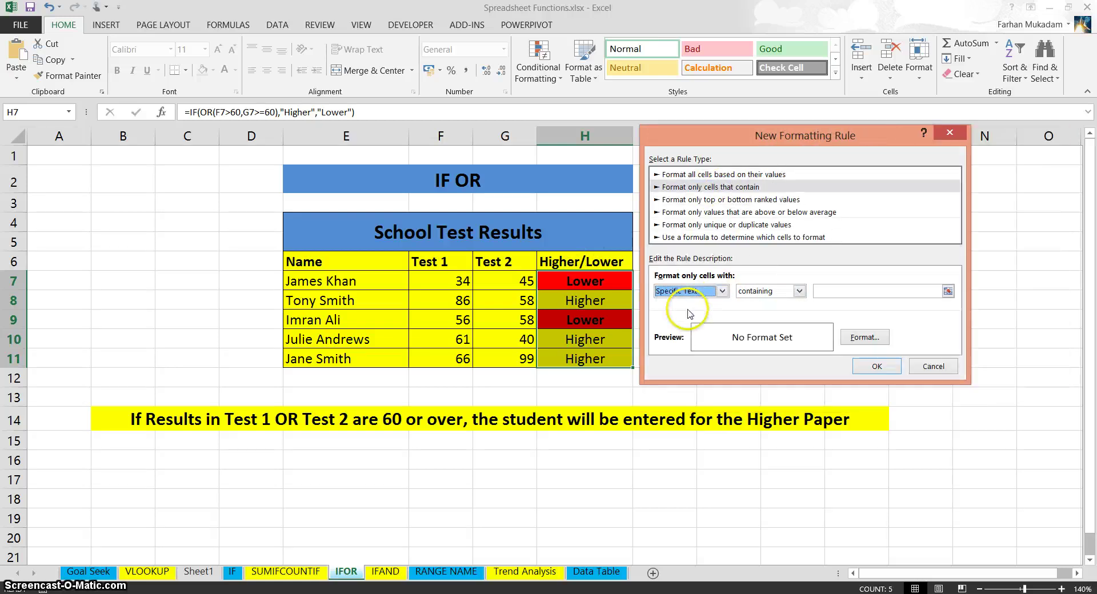
left_click(835, 291)
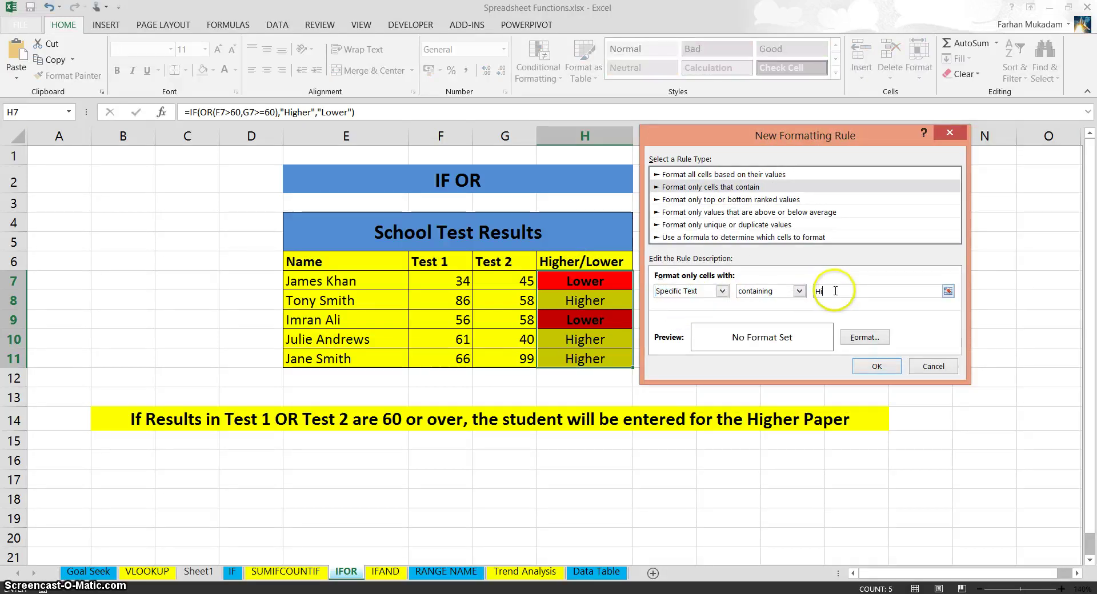
type("Higher")
- Set the "Higher" rule's format to a green fill from the standard colours
left_click(864, 337)
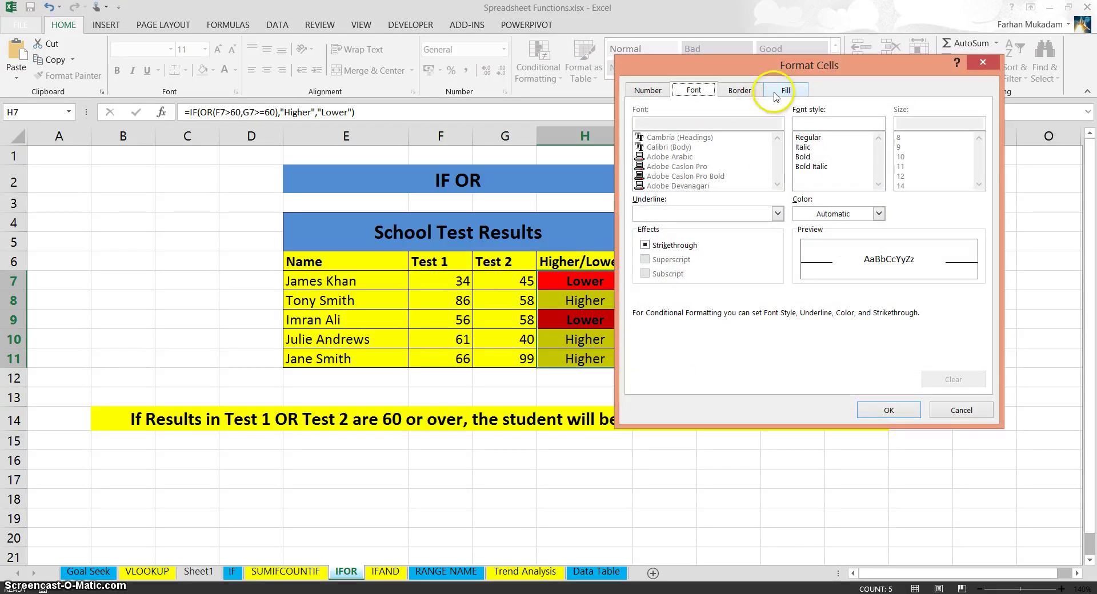
left_click(786, 91)
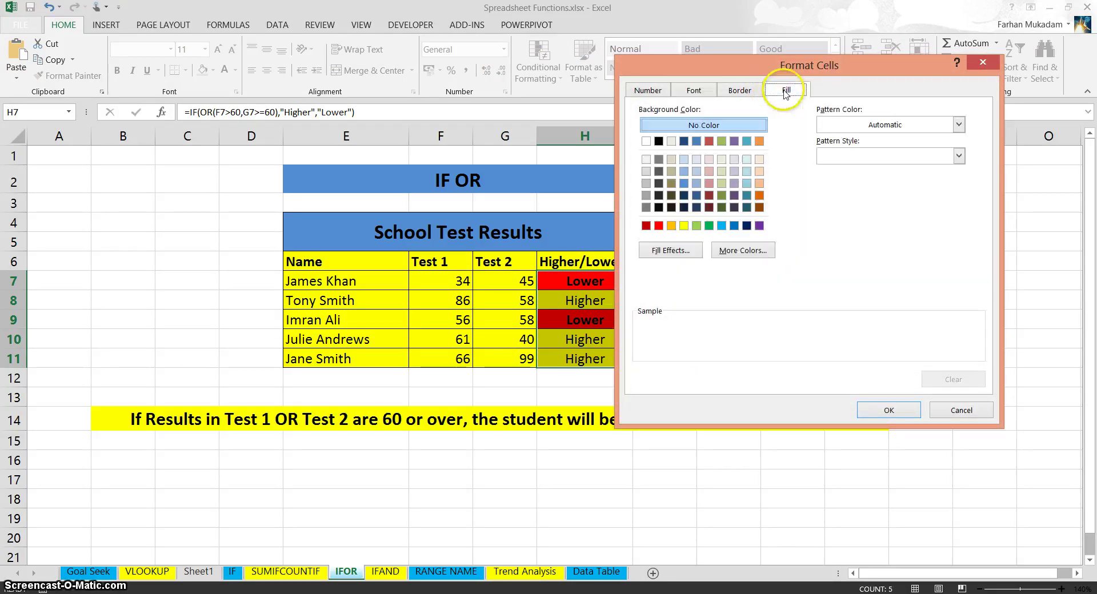
left_click(709, 226)
left_click(887, 410)
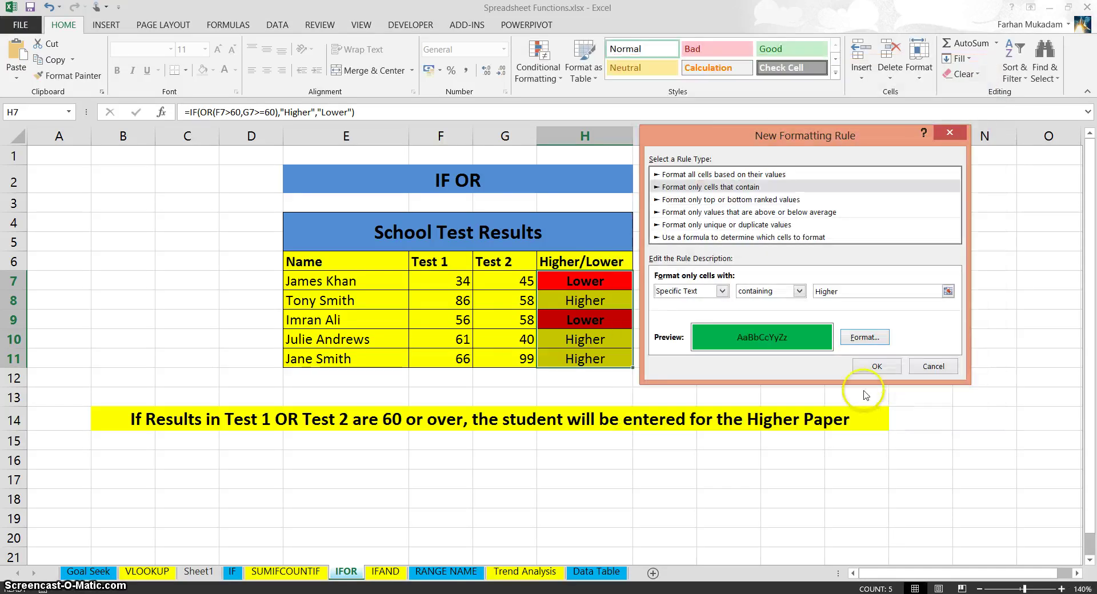
- Add a bold font style to the "Higher" rule's format and apply the rule to the selected results
left_click(864, 337)
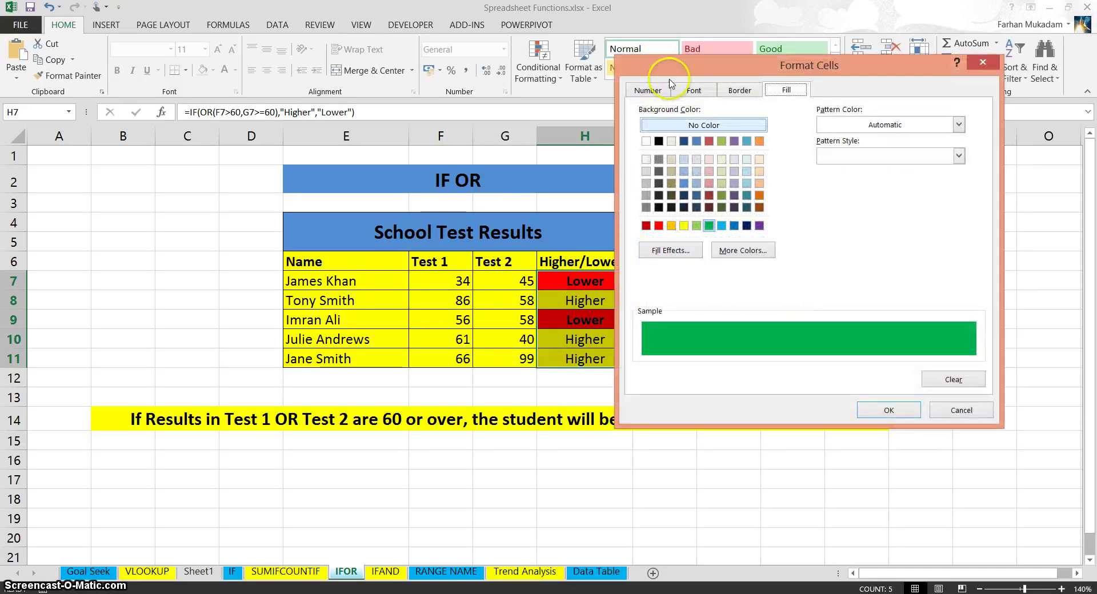
left_click(694, 89)
left_click(846, 215)
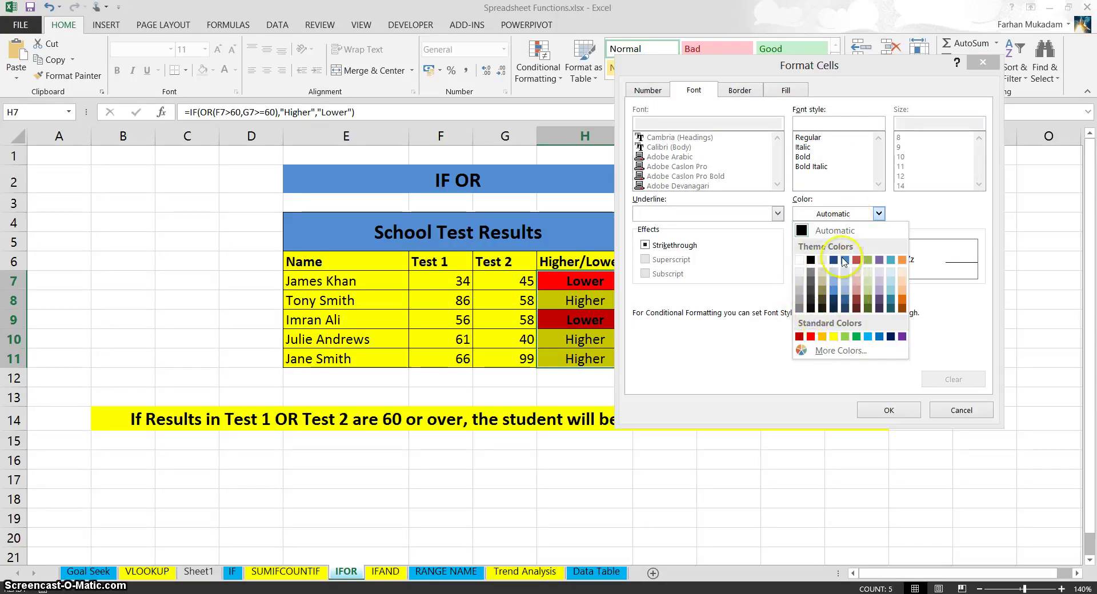
left_click(814, 160)
left_click(814, 160)
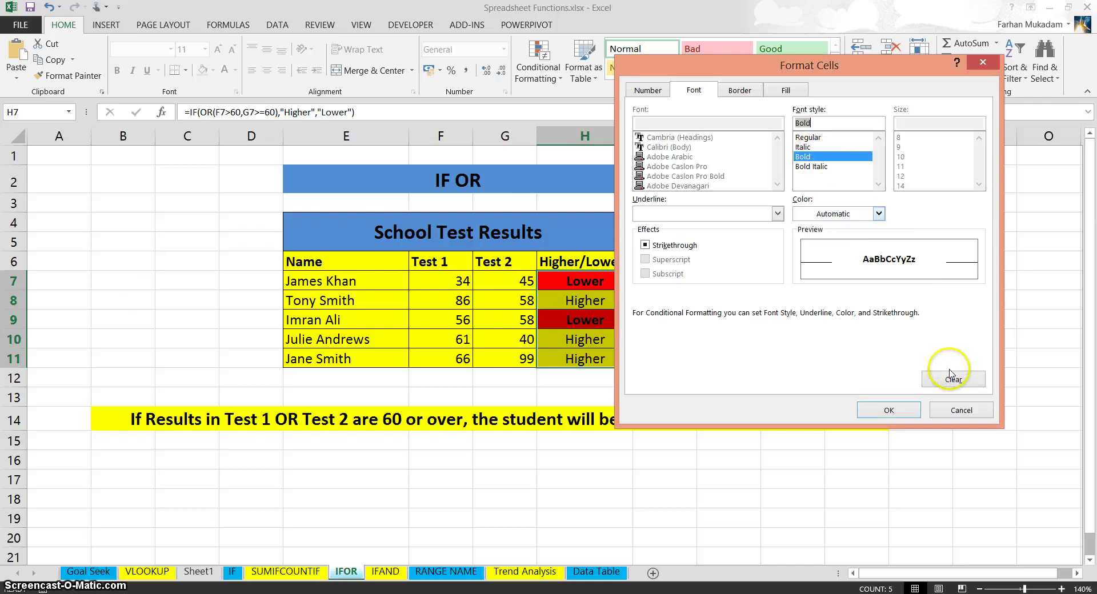
left_click(888, 411)
left_click(878, 367)
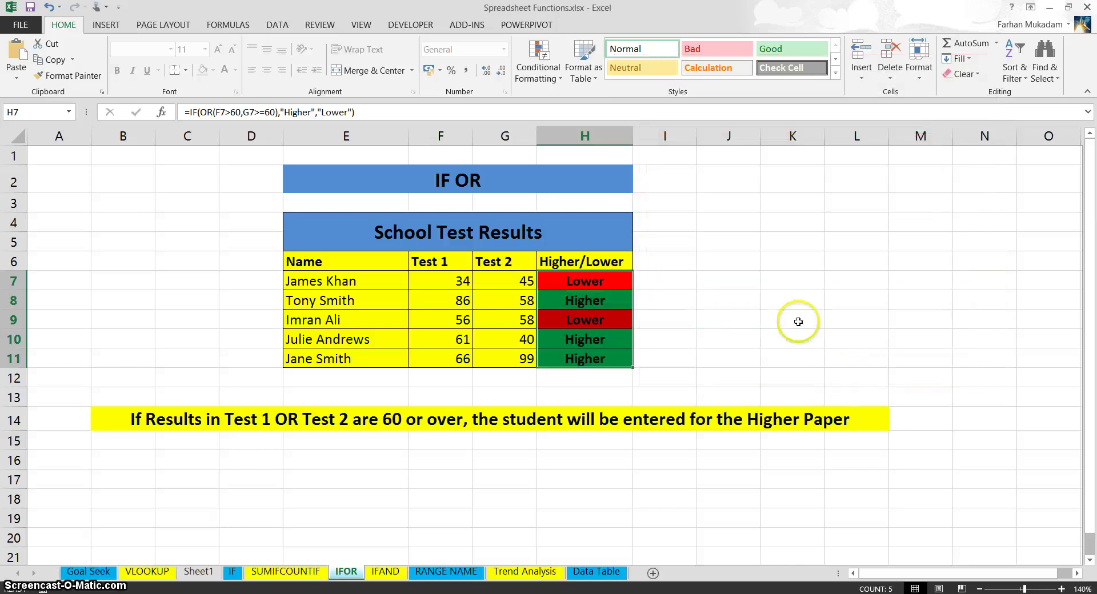
left_click(792, 301)
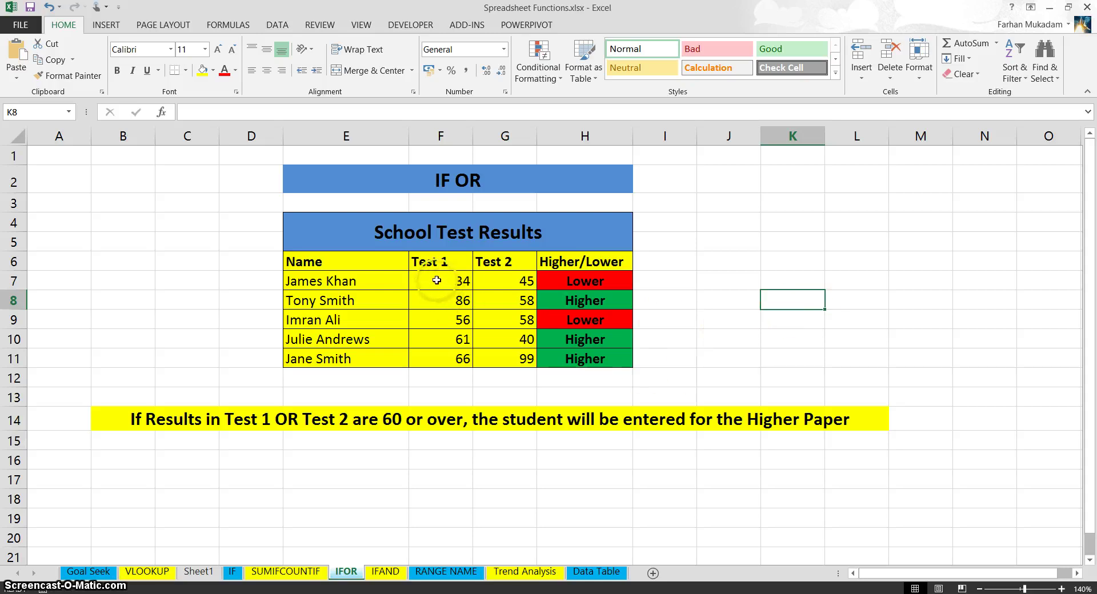
- Create a conditional formatting rule on the test scores in F7:G11 for cell values greater than or equal to 60
left_click_drag(437, 280, 512, 360)
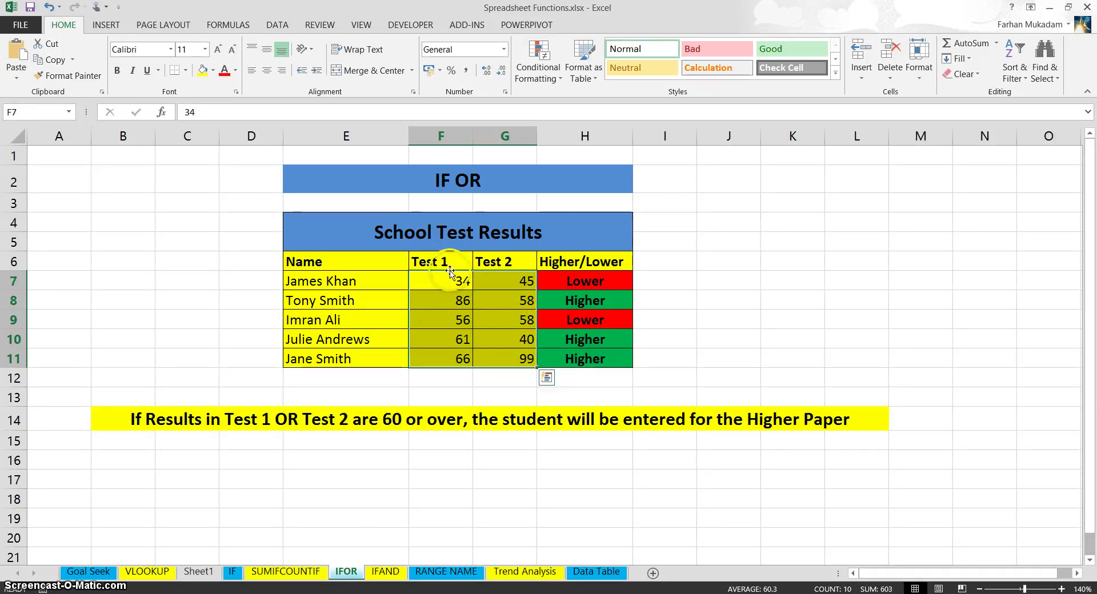
left_click(540, 72)
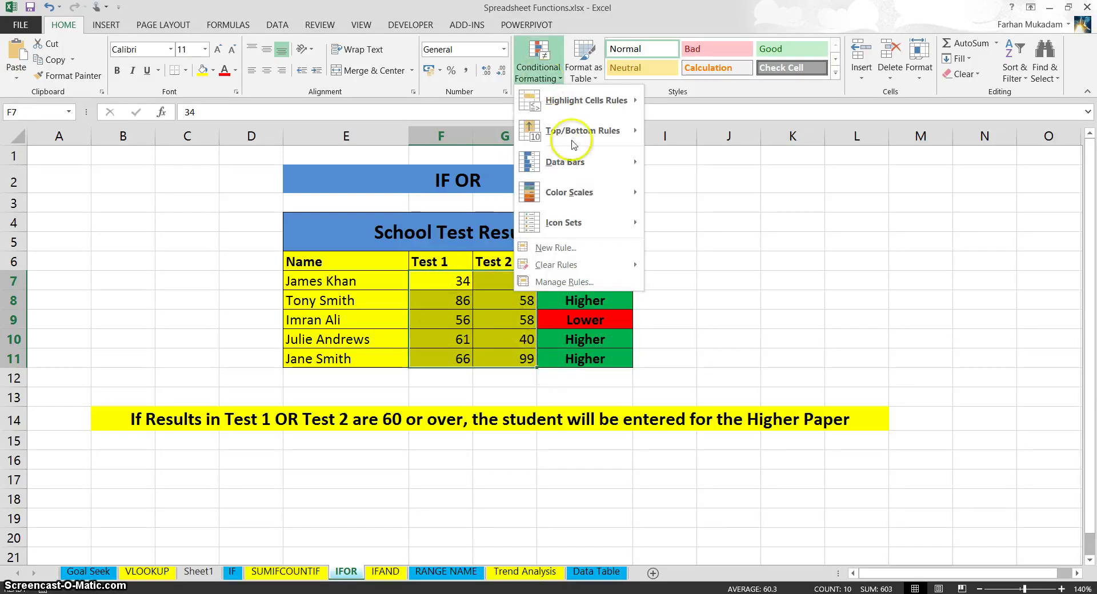
left_click(572, 253)
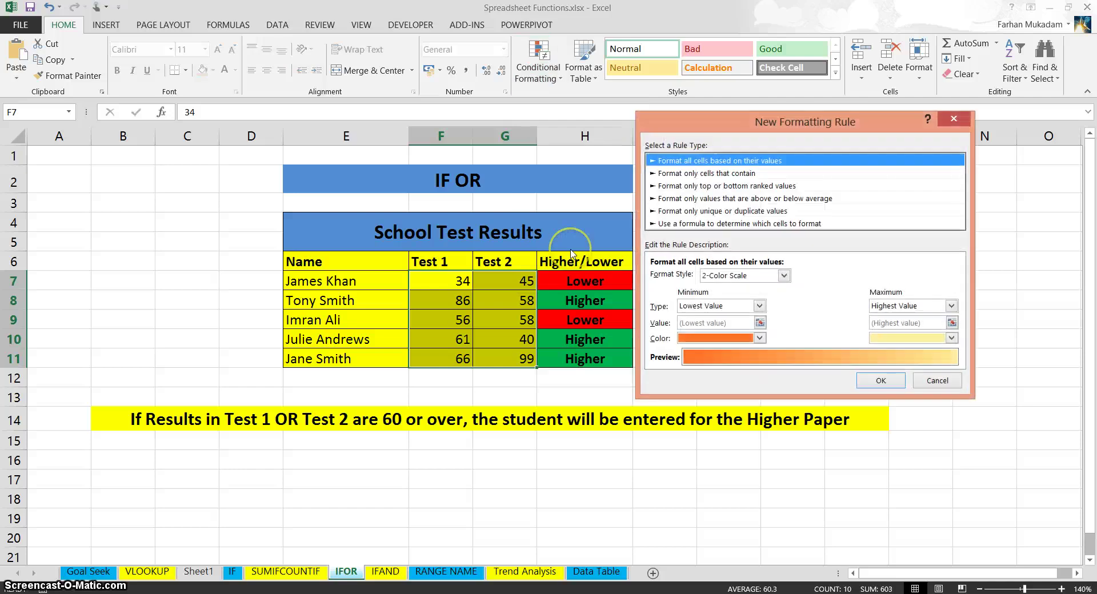
left_click(686, 174)
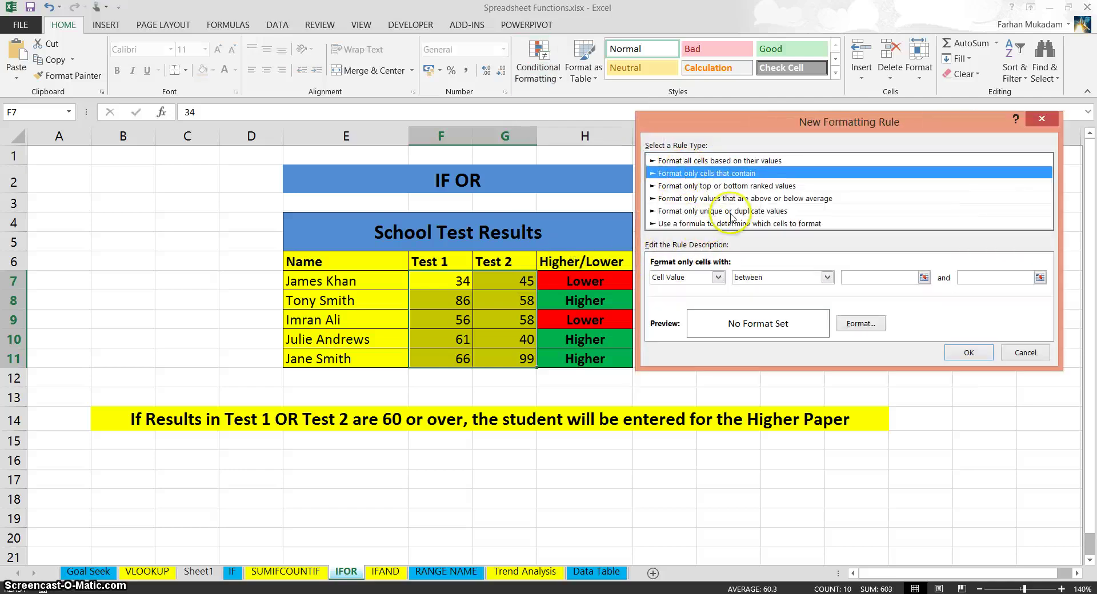
left_click(719, 278)
left_click(719, 277)
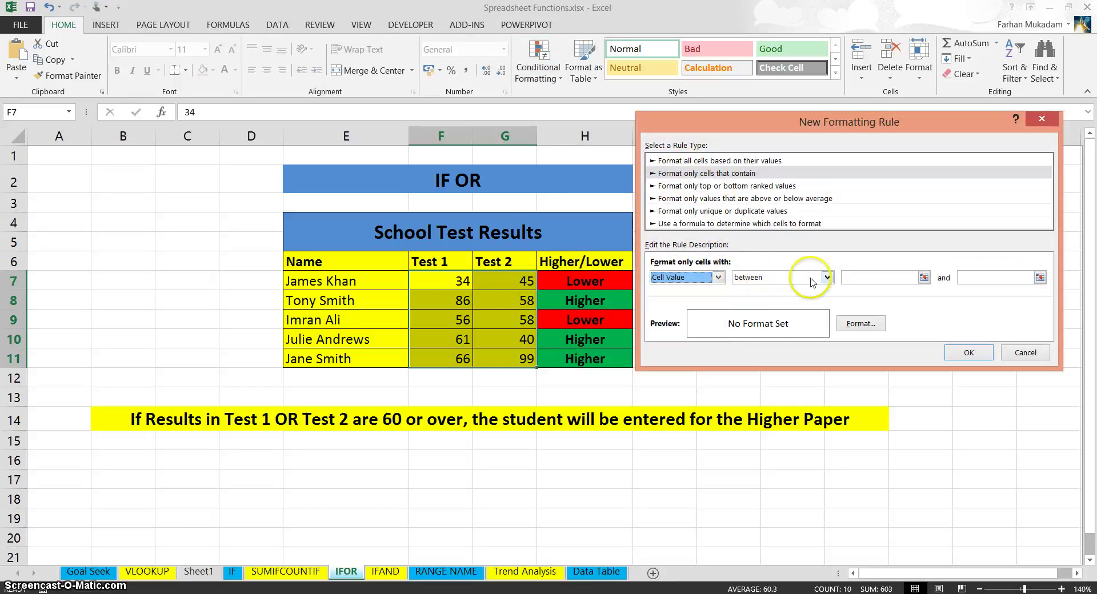
left_click(704, 279)
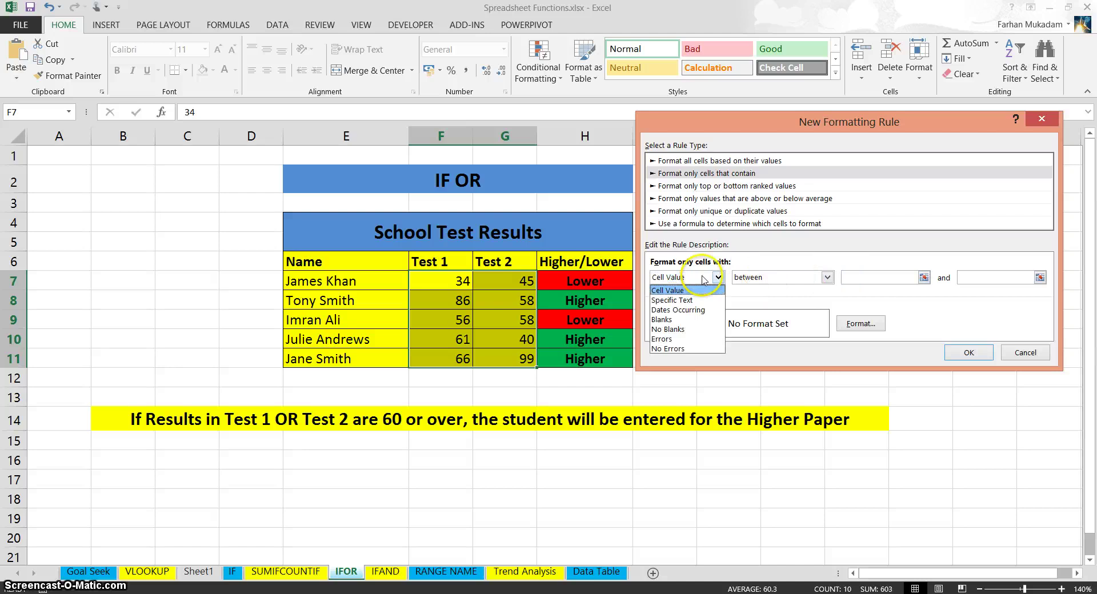
left_click(823, 278)
left_click(814, 279)
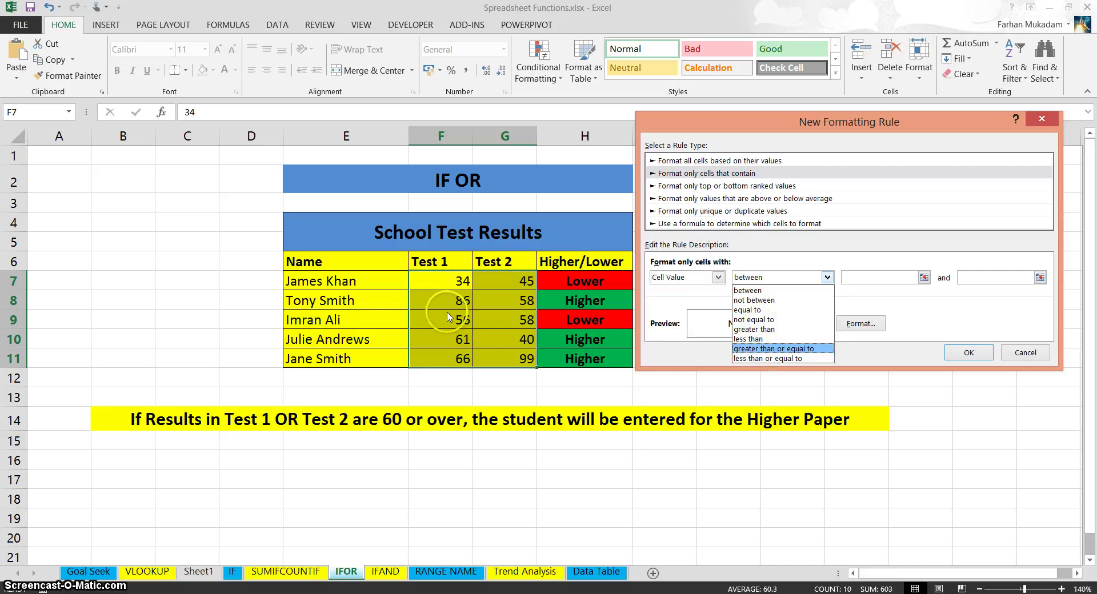
left_click(788, 349)
left_click(861, 277)
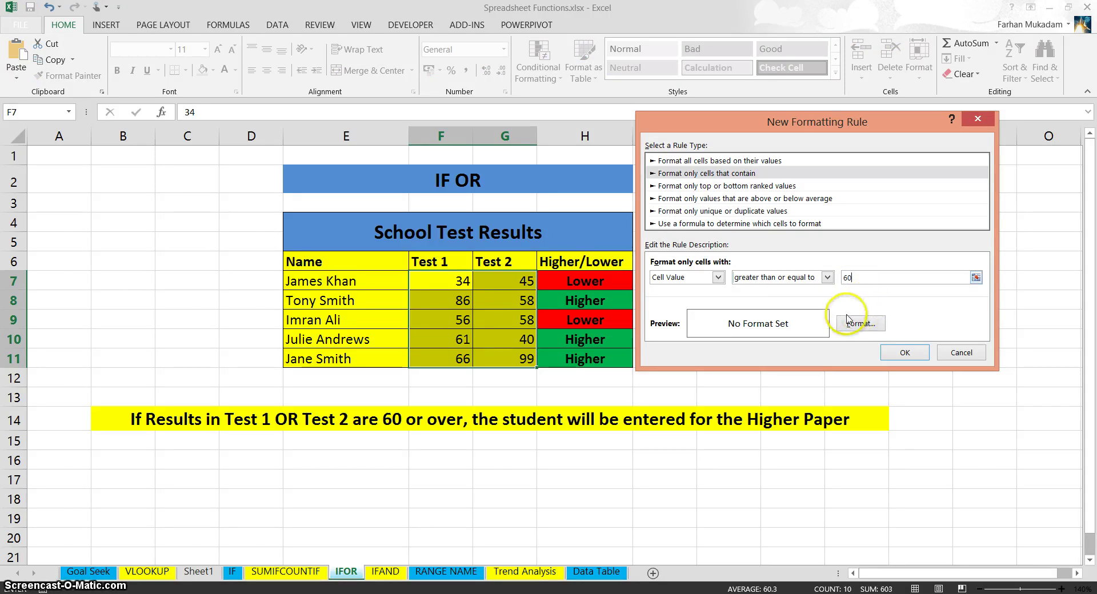
- Give the "greater than or equal to 60" rule a green fill and apply it to the test scores
left_click(861, 330)
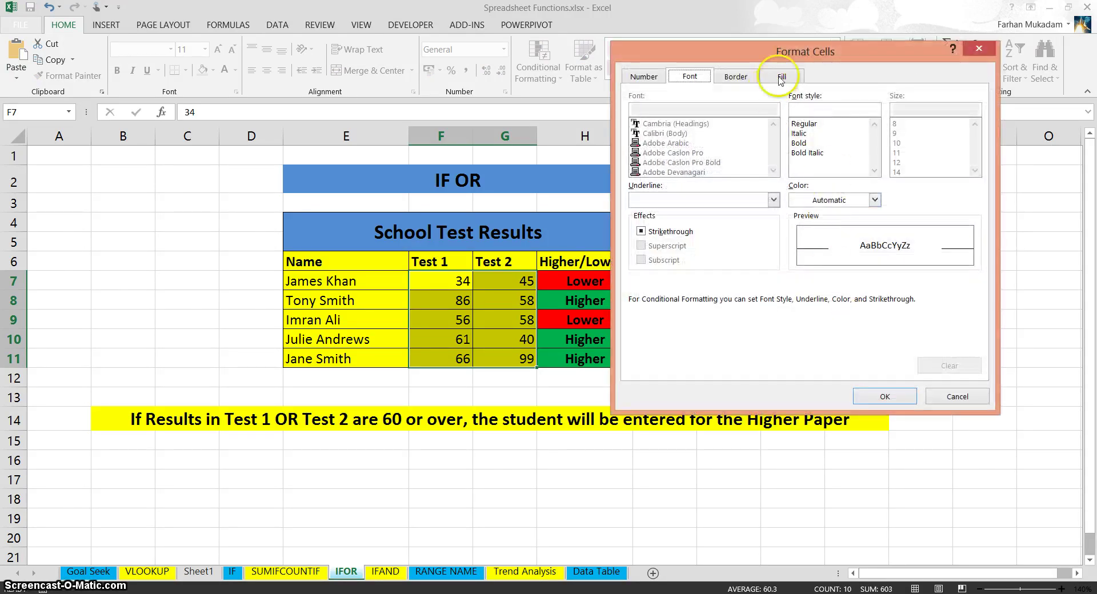
left_click(781, 76)
left_click(705, 212)
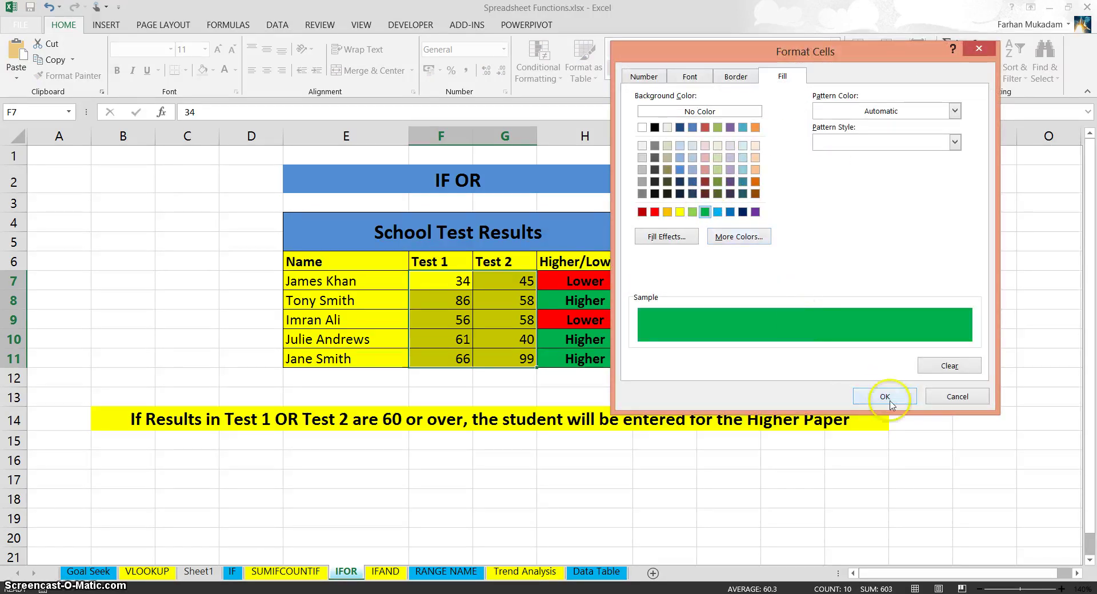
left_click(885, 396)
left_click(904, 354)
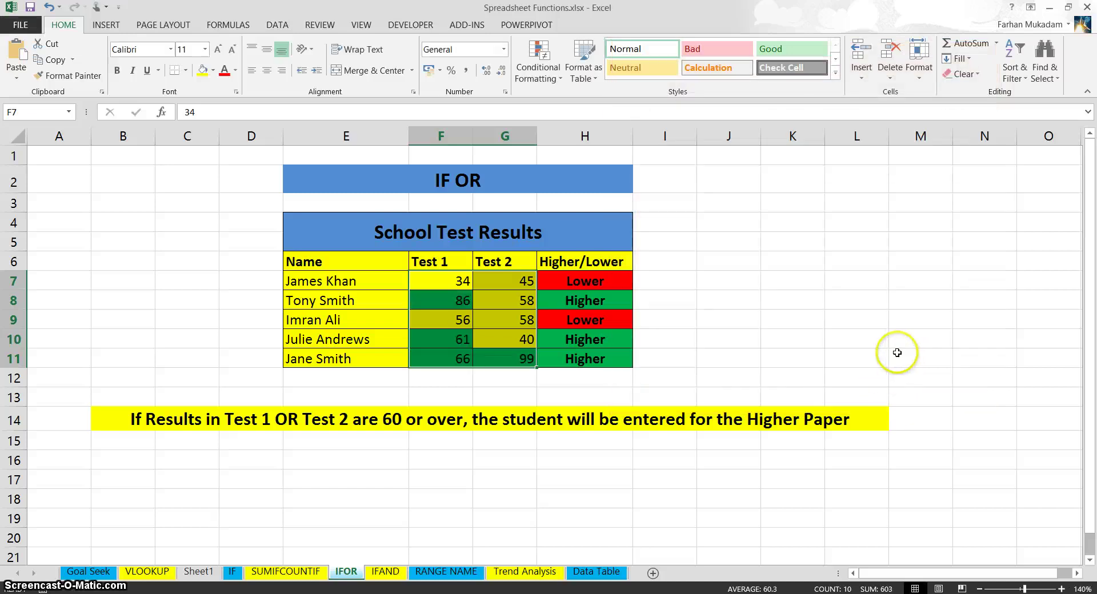
- Create a second conditional formatting rule on F7:G11 for cell values less than 60
left_click(547, 78)
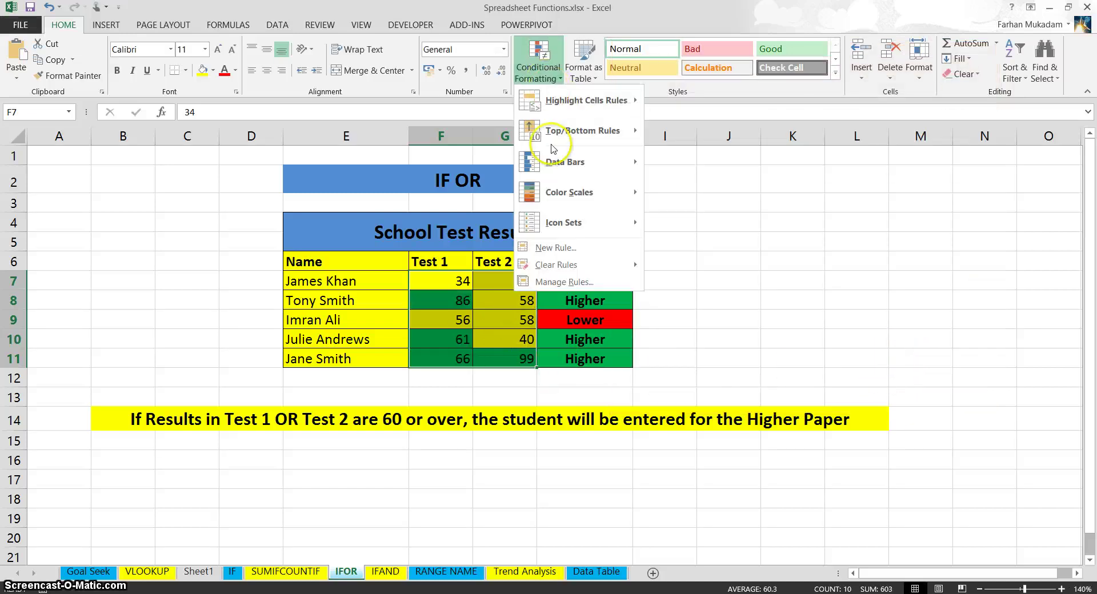
left_click(573, 253)
left_click(700, 165)
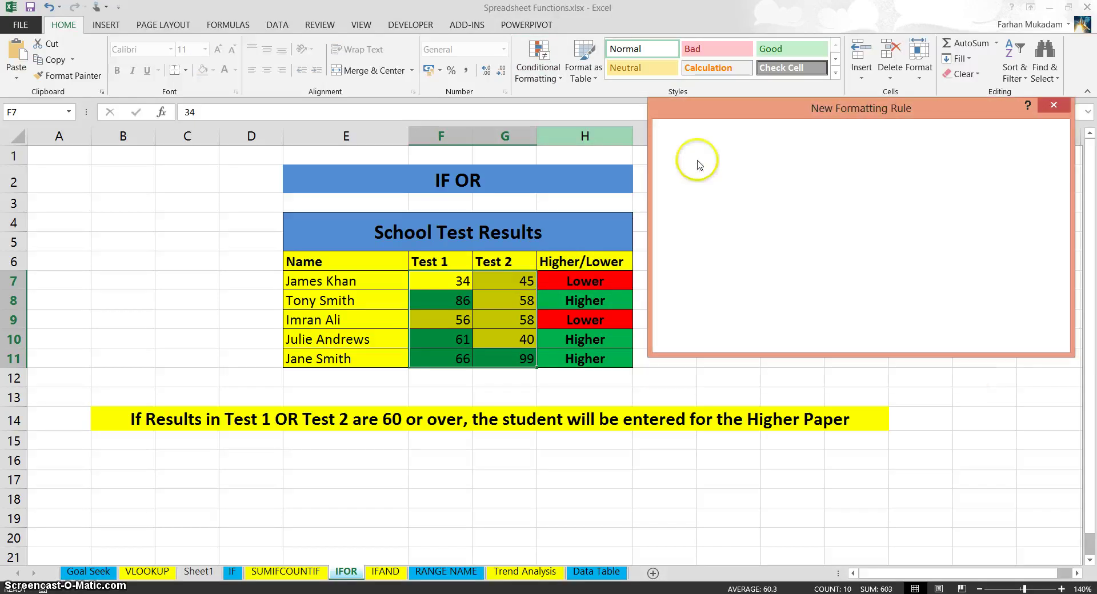
left_click(780, 264)
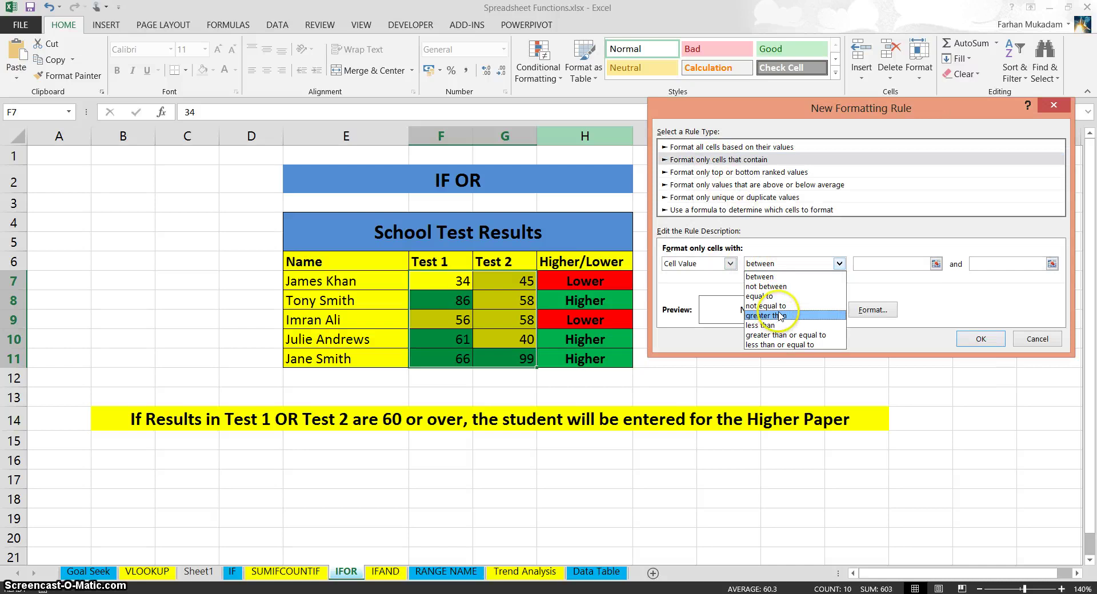
left_click(782, 324)
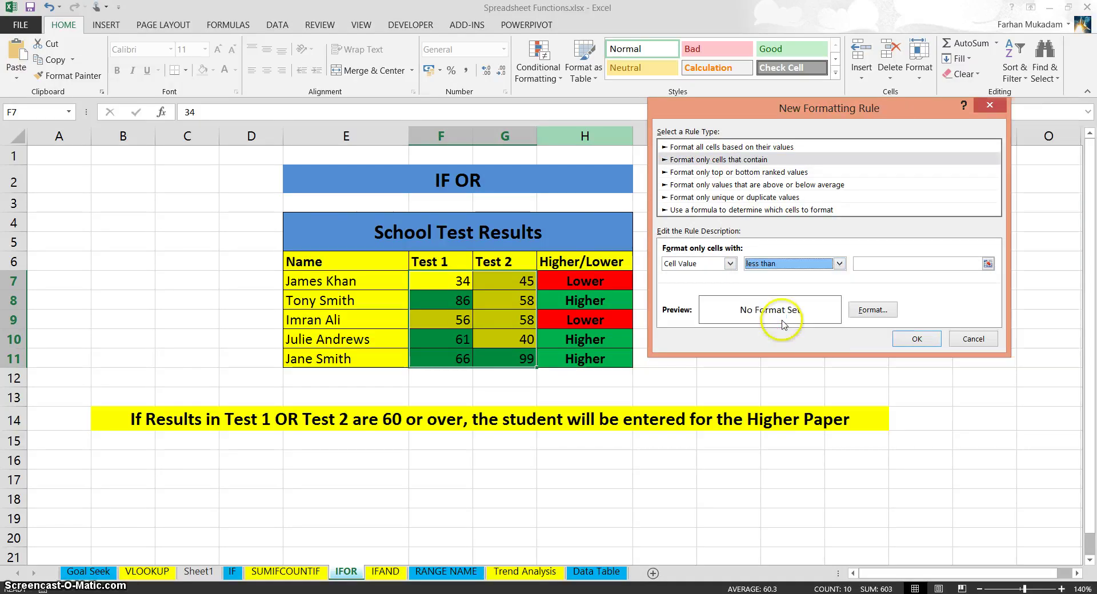
left_click(879, 264)
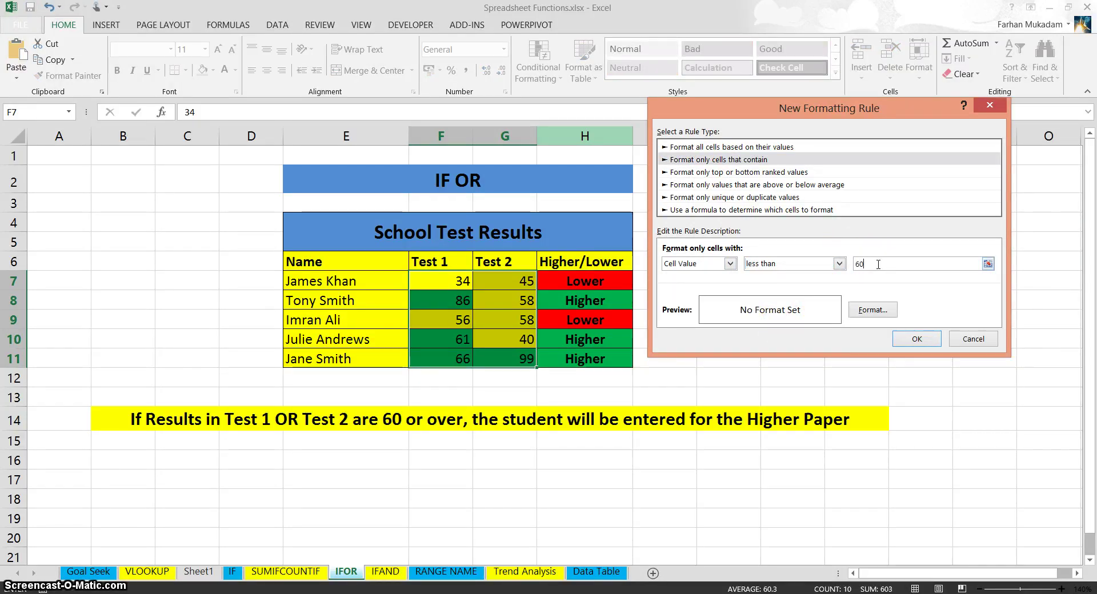
- Give the "less than 60" rule a red fill, apply it to the test scores, and deselect the range
left_click(873, 310)
left_click(667, 198)
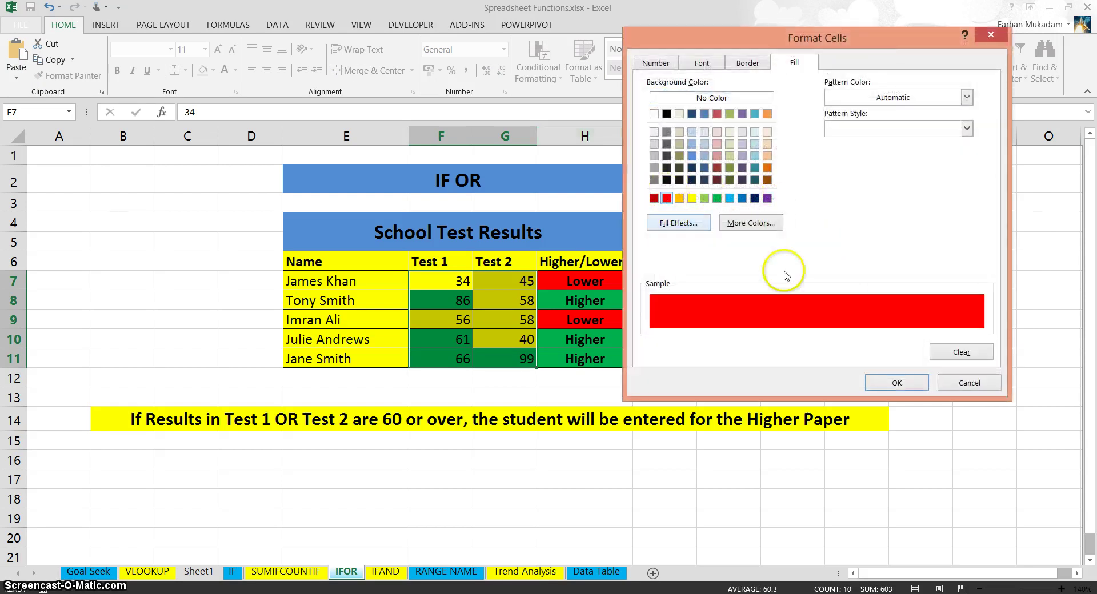
left_click(878, 384)
left_click(917, 339)
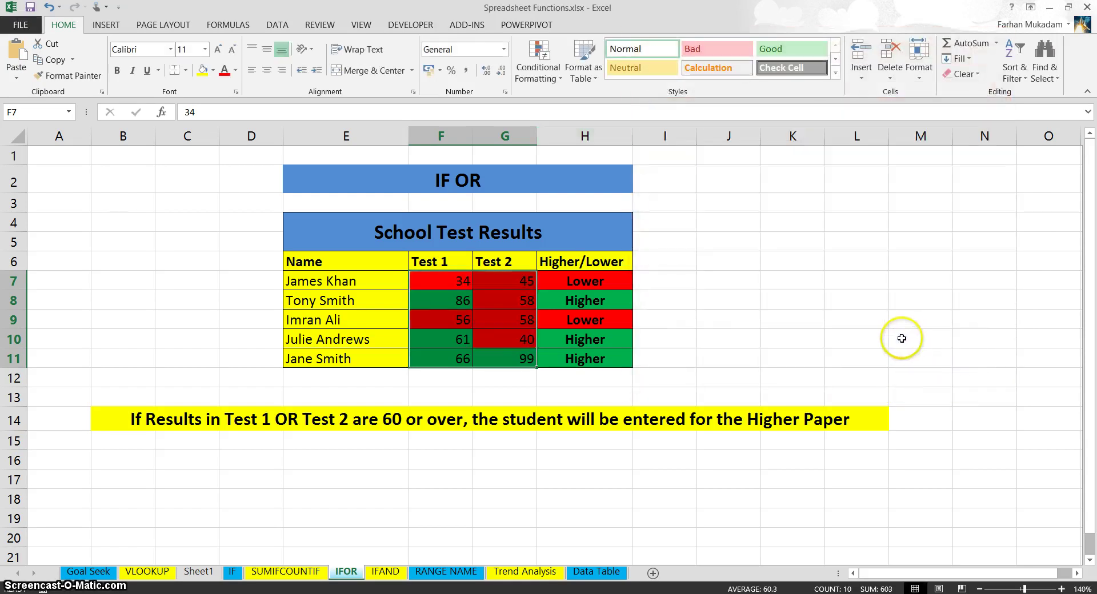
left_click(903, 338)
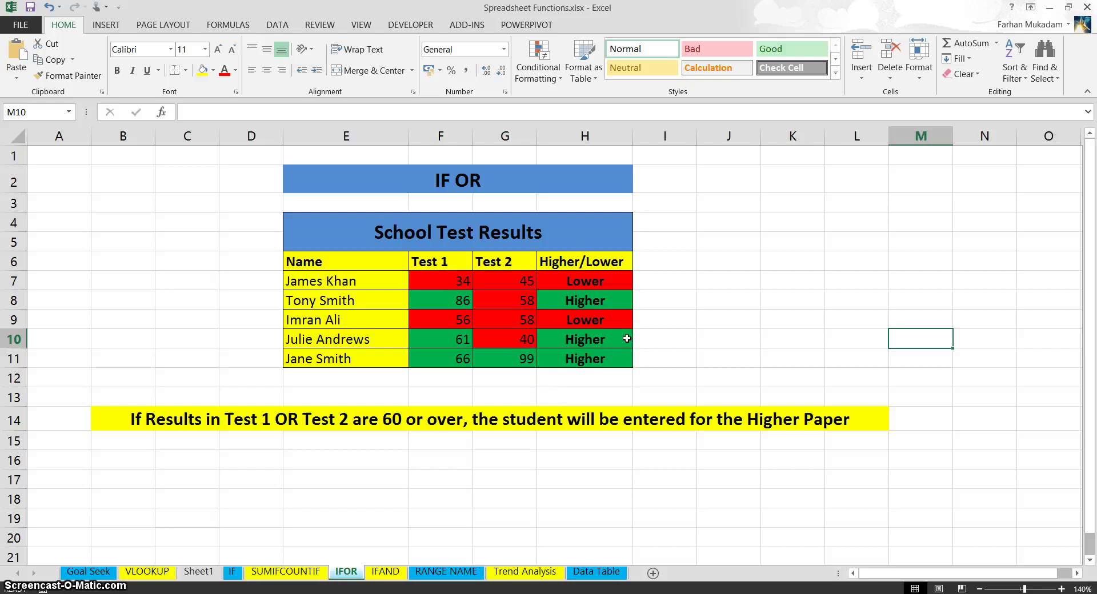